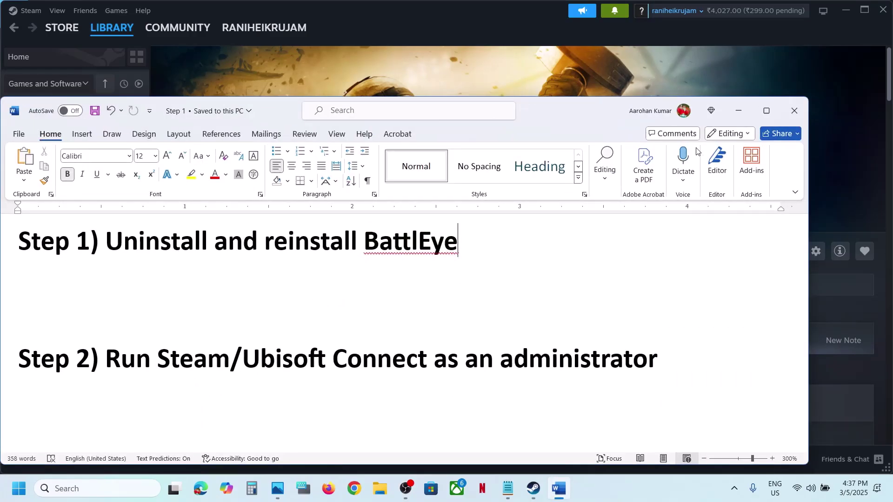
Minimize Word and open Rainbow Six Siege's local files through Steam's Manage > Browse local files
click(739, 110)
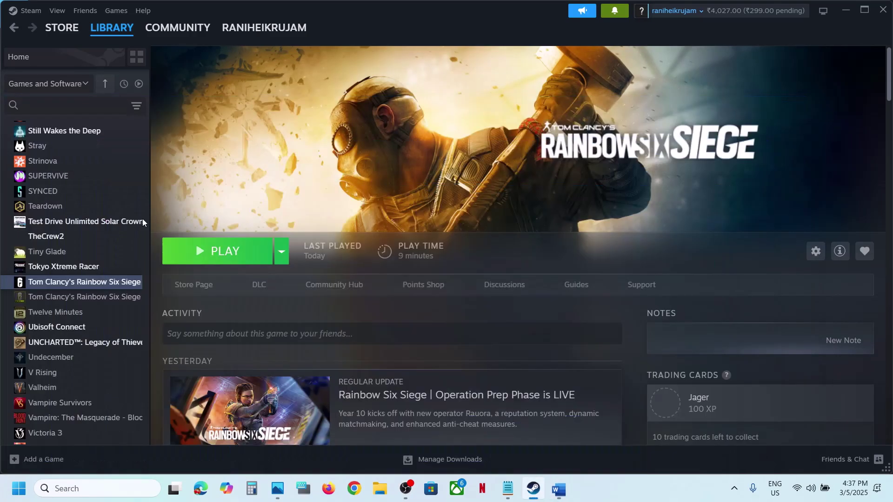
right_click(85, 284)
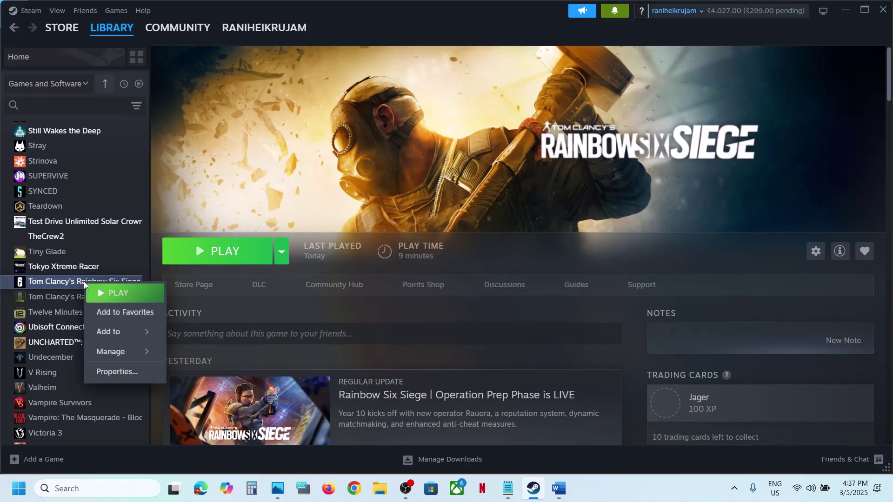
mouse_move(123, 351)
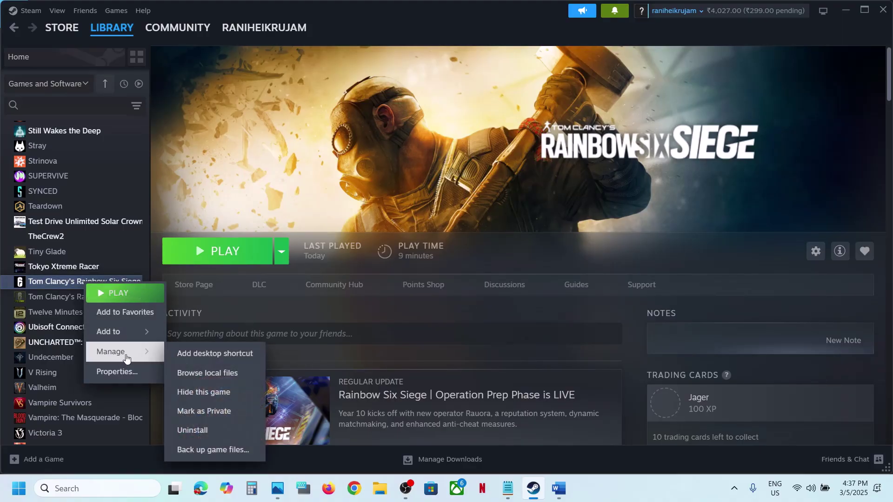
click(222, 374)
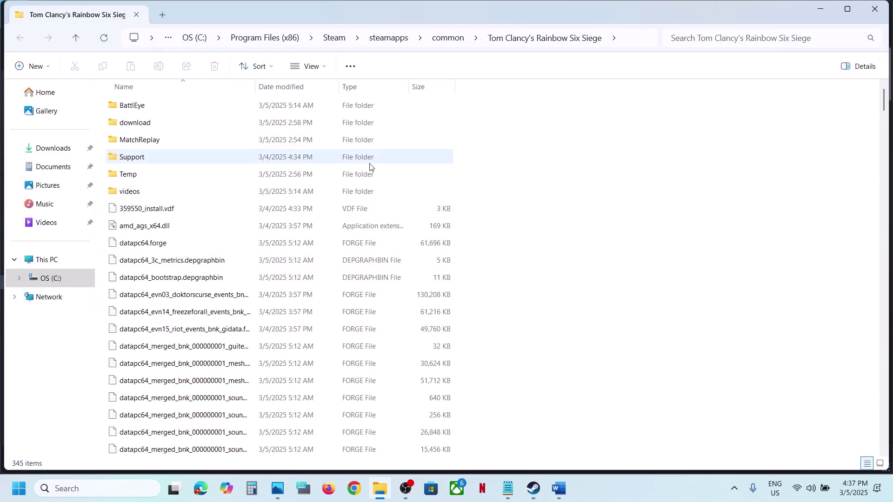
In the BattlEye folder, run Uninstall_BattlEye and Install_BattlEye as administrator
double_click(142, 109)
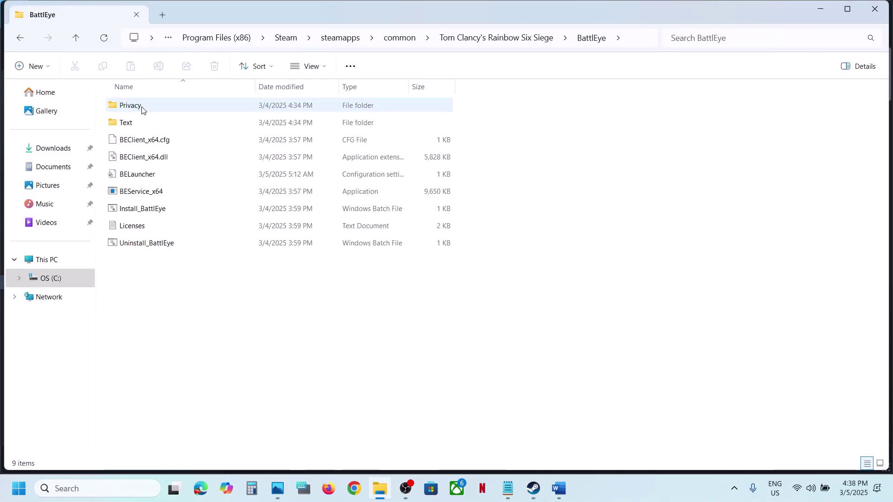
click(141, 241)
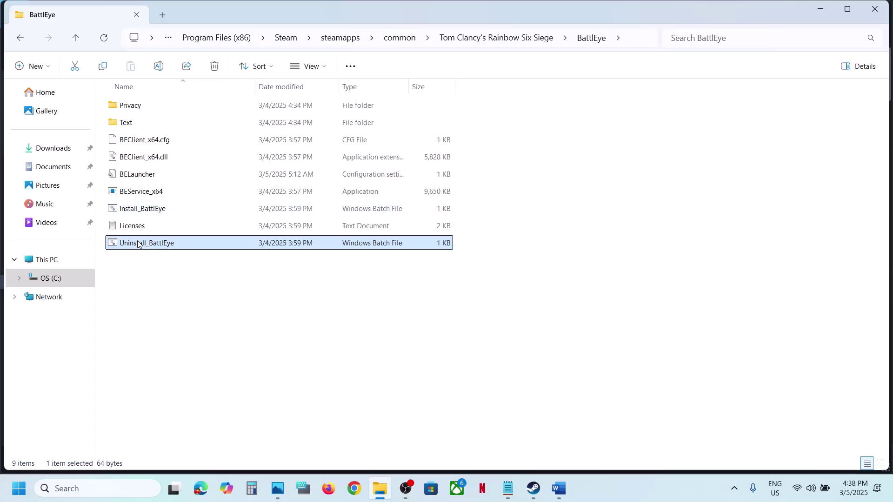
right_click(169, 246)
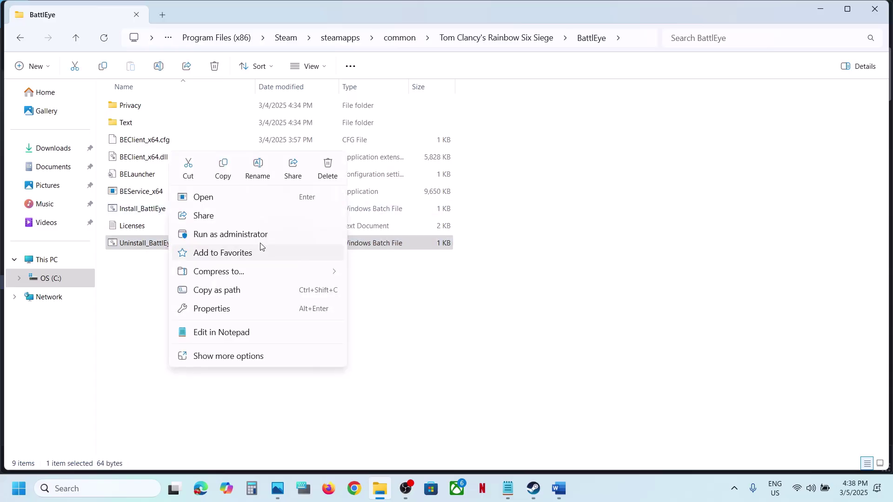
click(260, 233)
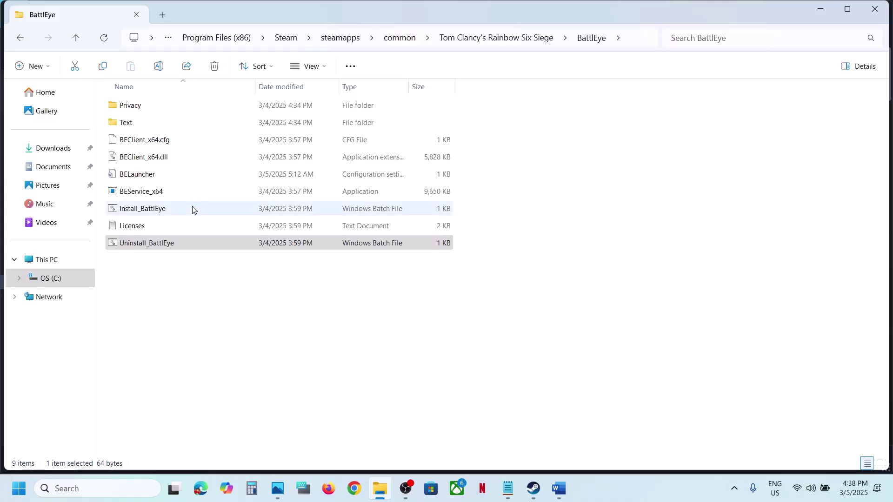
click(143, 212)
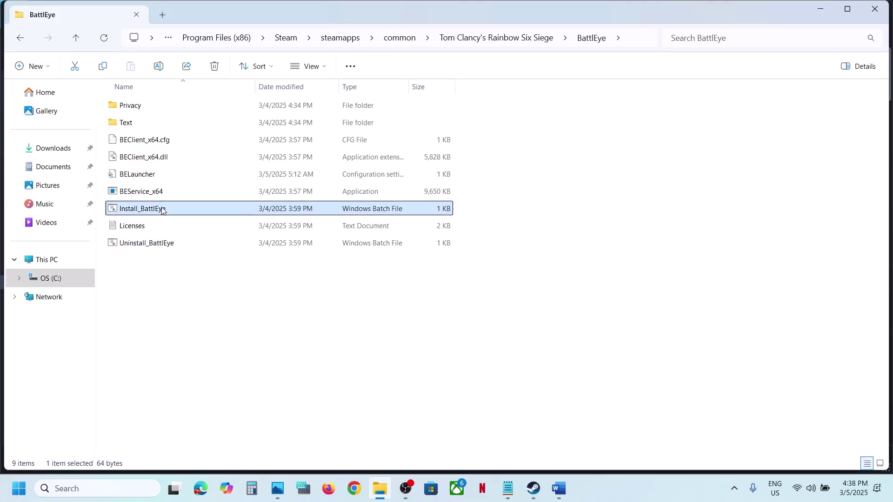
right_click(163, 211)
click(231, 291)
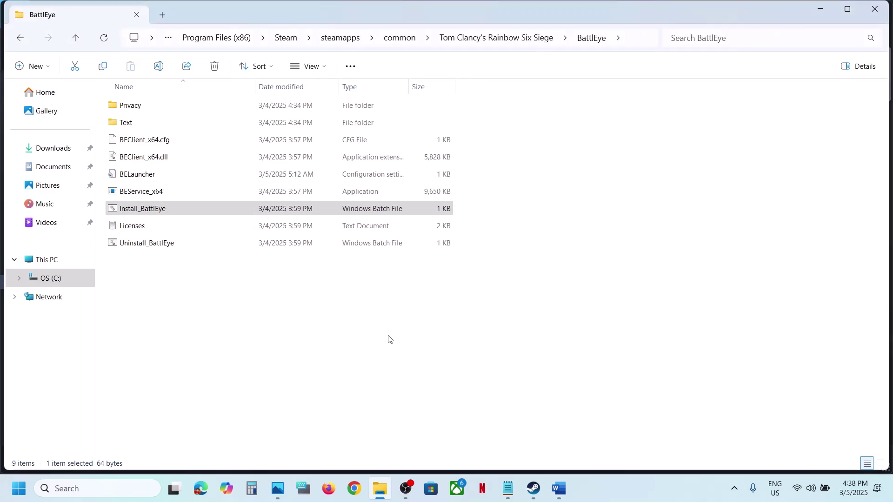
Rerun Uninstall_BattlEye as administrator, then launch Rainbow Six Siege from the Steam library
click(535, 496)
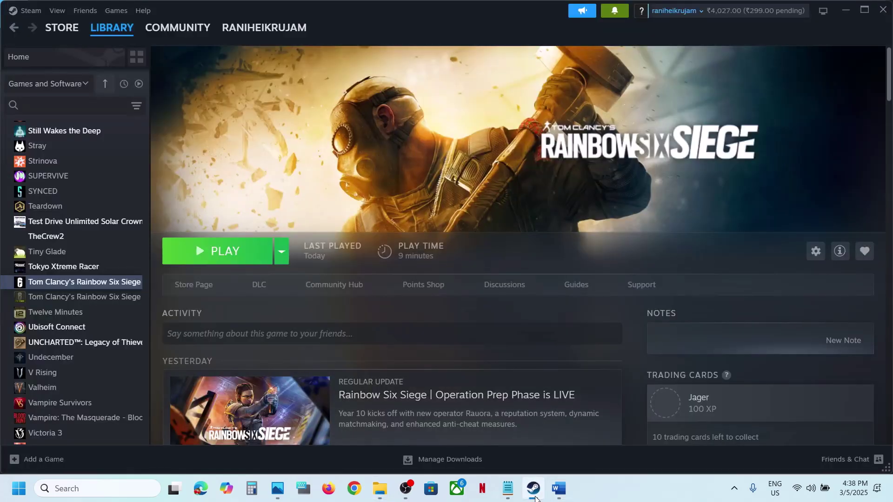
click(534, 496)
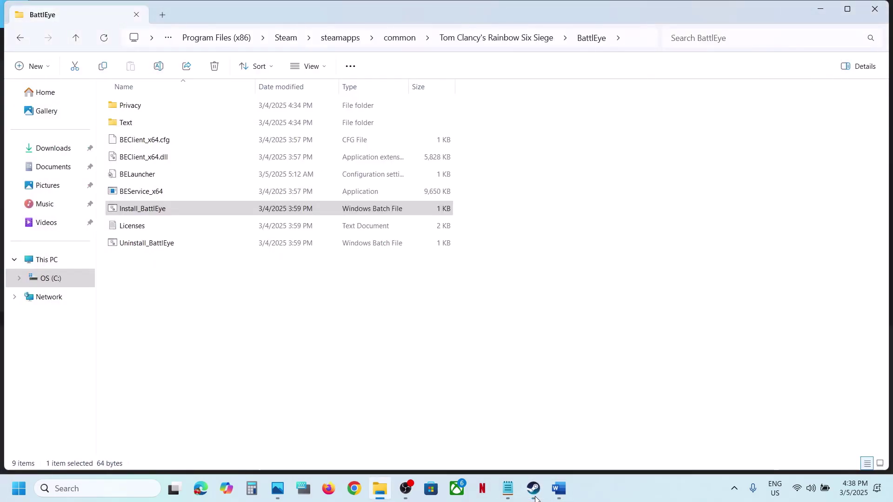
click(172, 248)
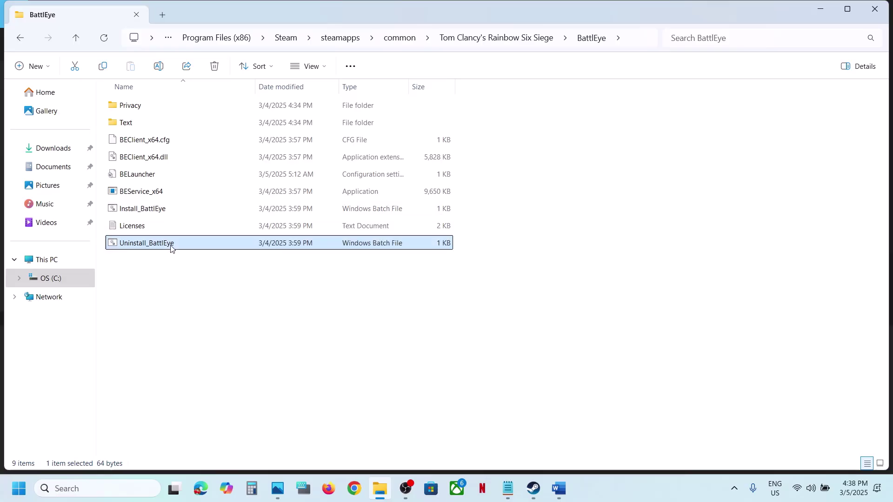
right_click(172, 248)
click(243, 236)
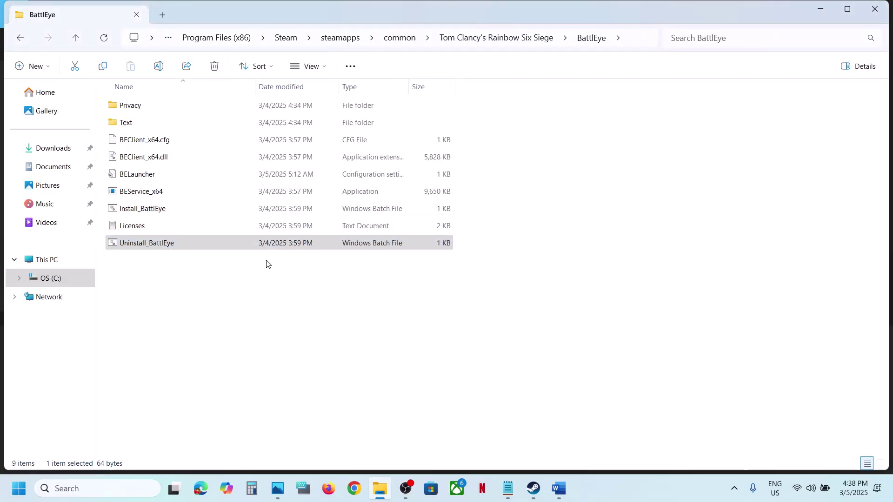
click(534, 488)
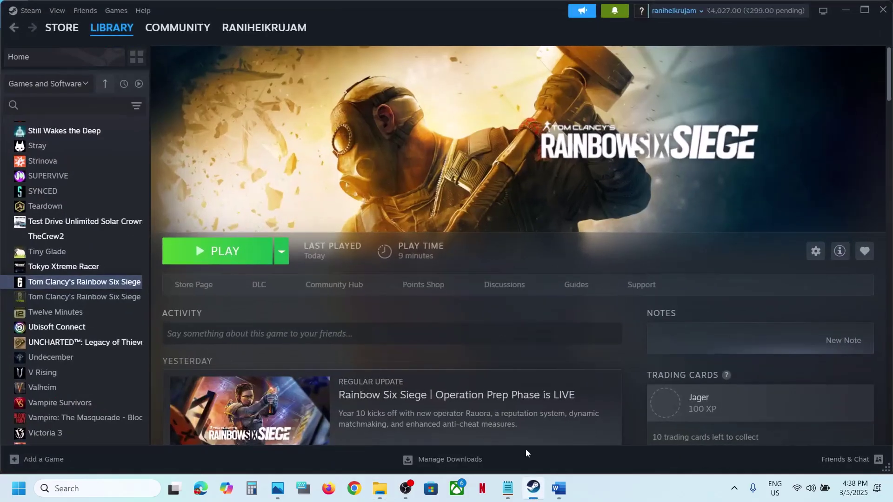
click(225, 263)
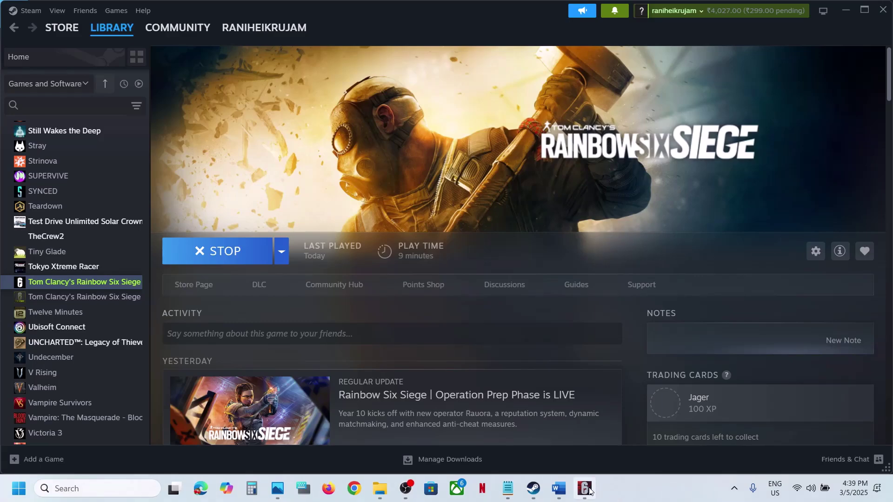
Check the running game window, then stop Rainbow Six Siege in Steam and confirm the exit
click(586, 486)
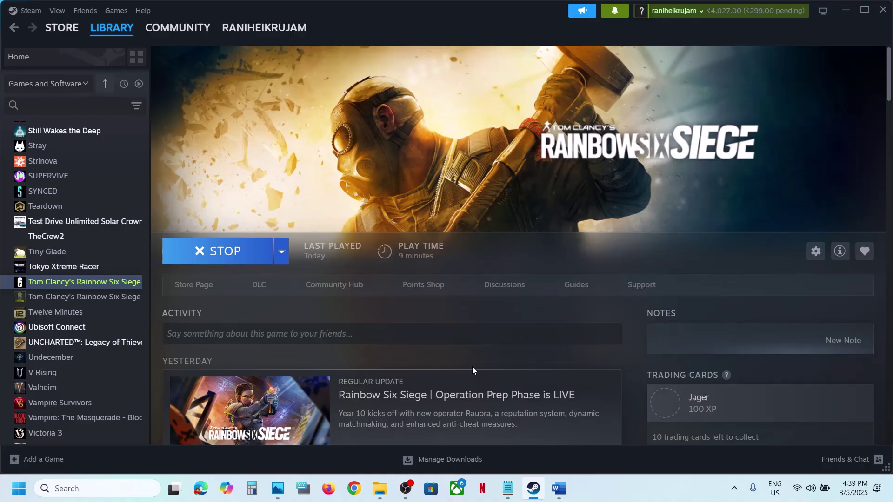
click(216, 262)
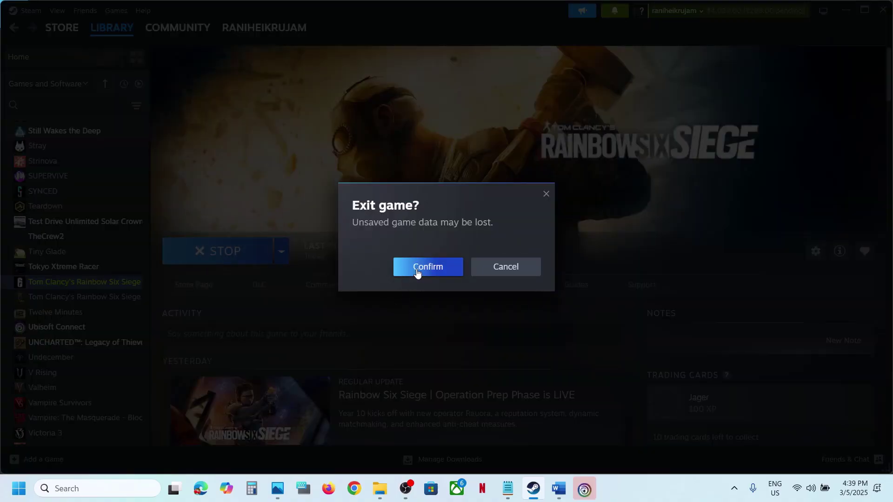
click(417, 272)
Select the step 2 instruction in the Word notes and return to Steam
click(558, 491)
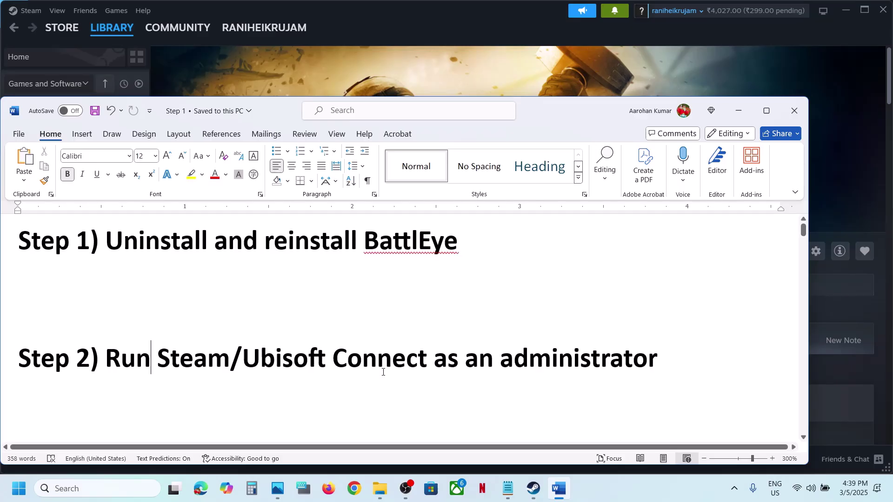
drag(107, 359, 658, 359)
click(502, 34)
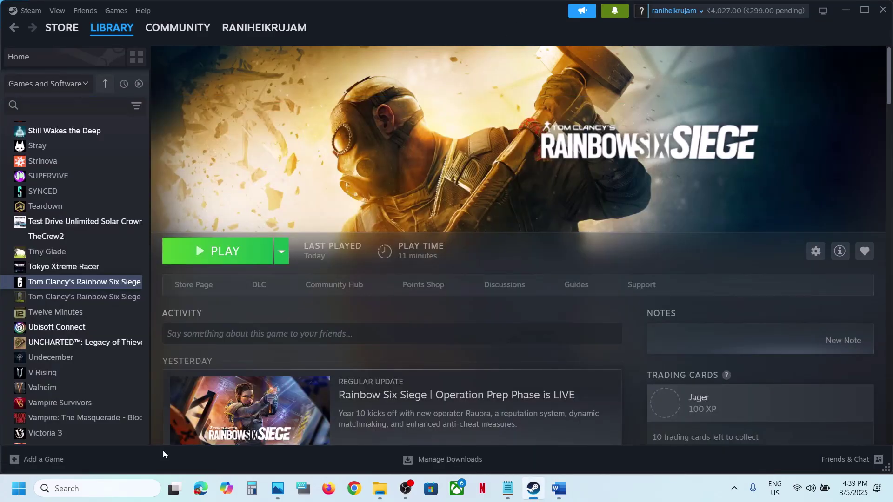
Open Ubisoft Connect from the hidden tray apps and search Windows for 'steam'
click(29, 13)
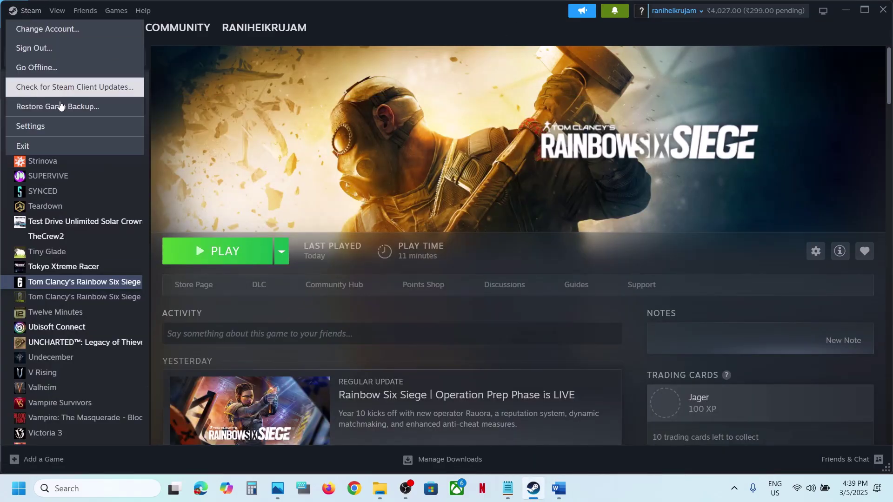
click(244, 162)
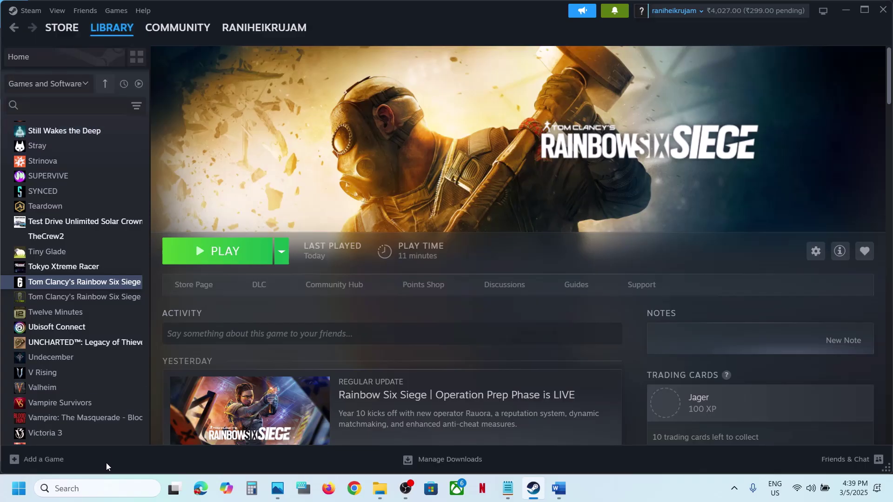
click(731, 493)
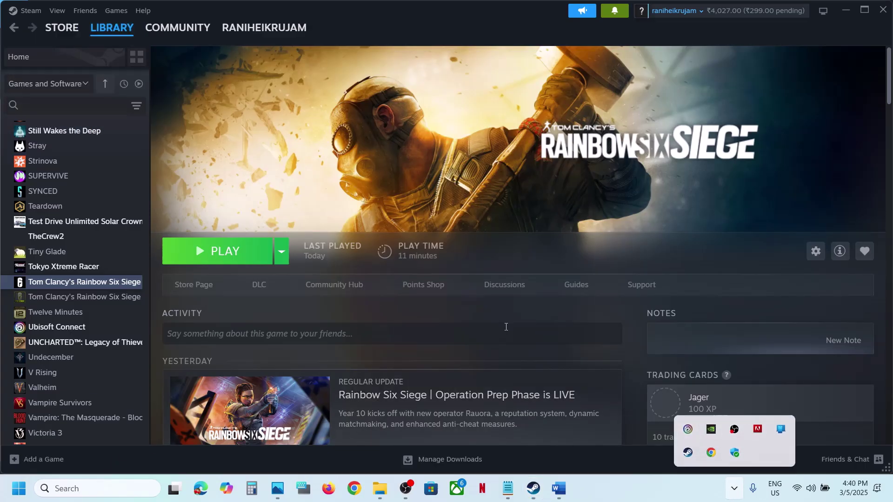
click(687, 427)
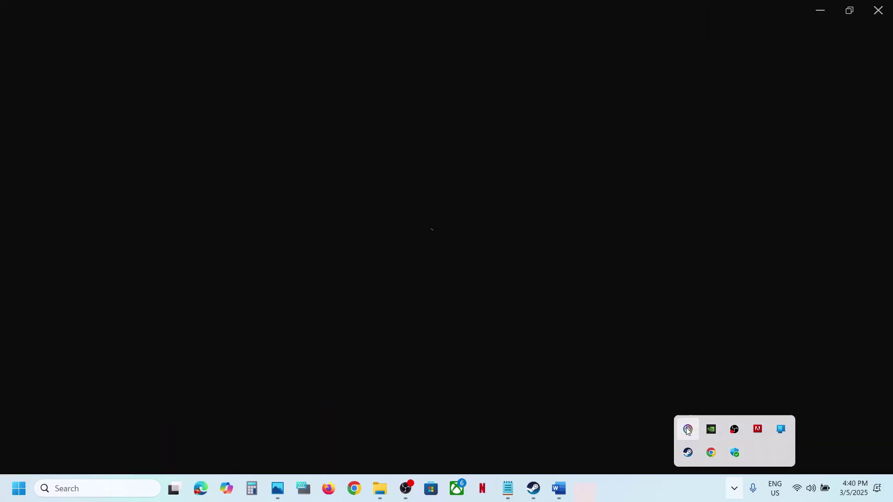
right_click(687, 428)
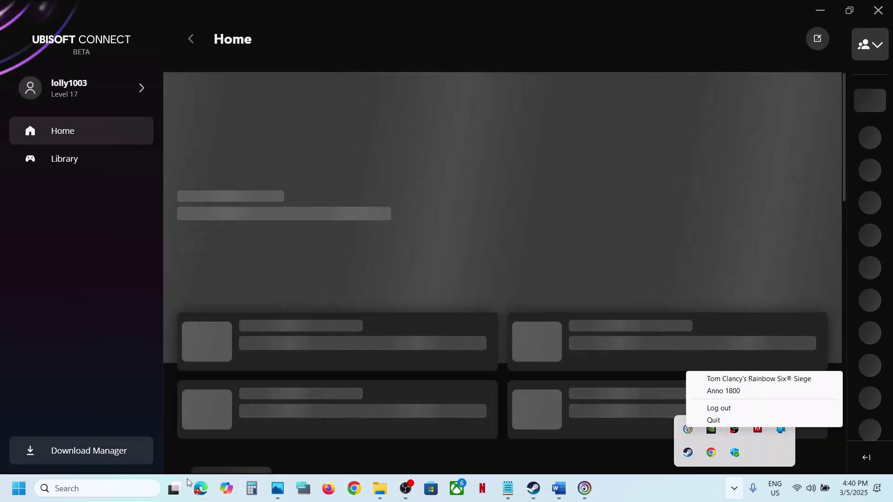
click(90, 490)
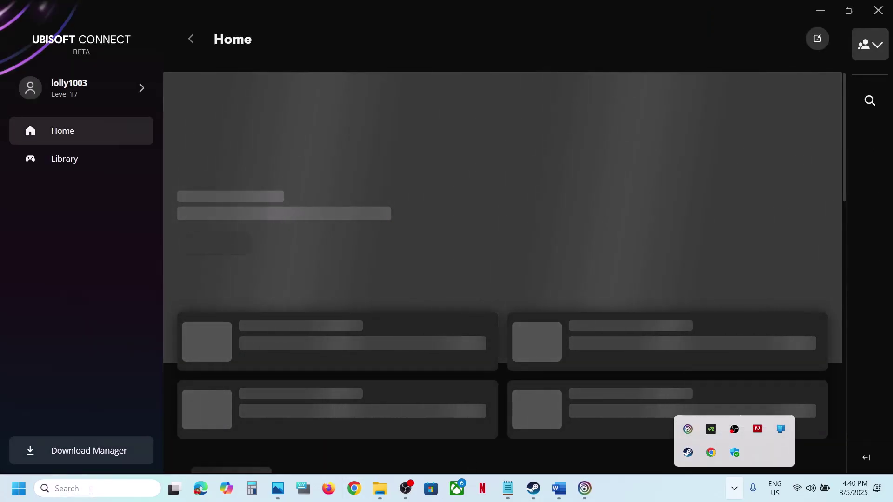
text(steam)
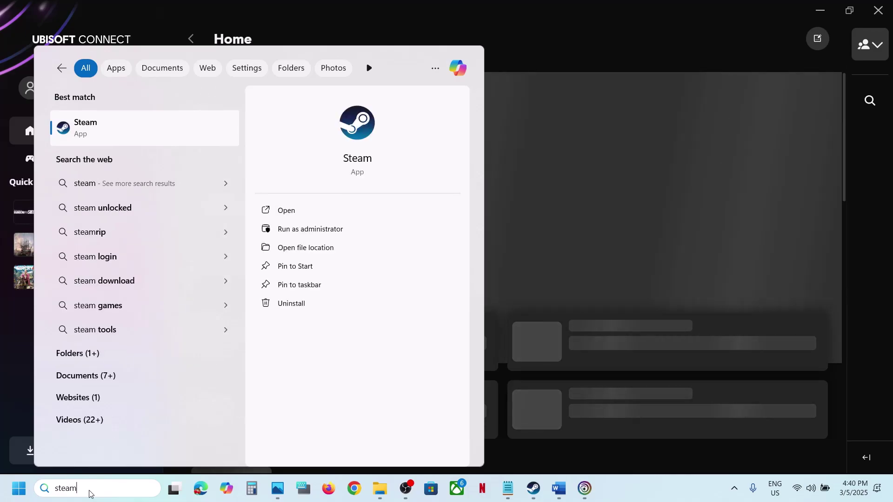
Search 'ubi' in Windows Search and run Ubisoft Connect as administrator
right_click(134, 133)
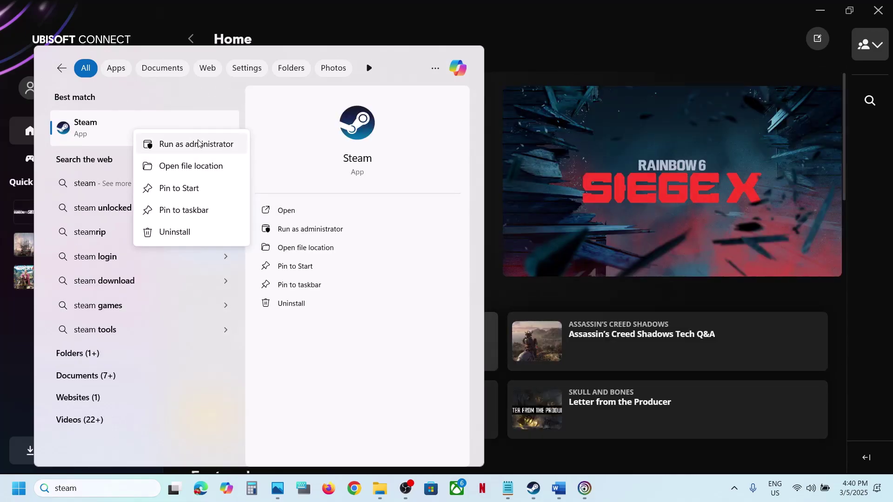
click(41, 488)
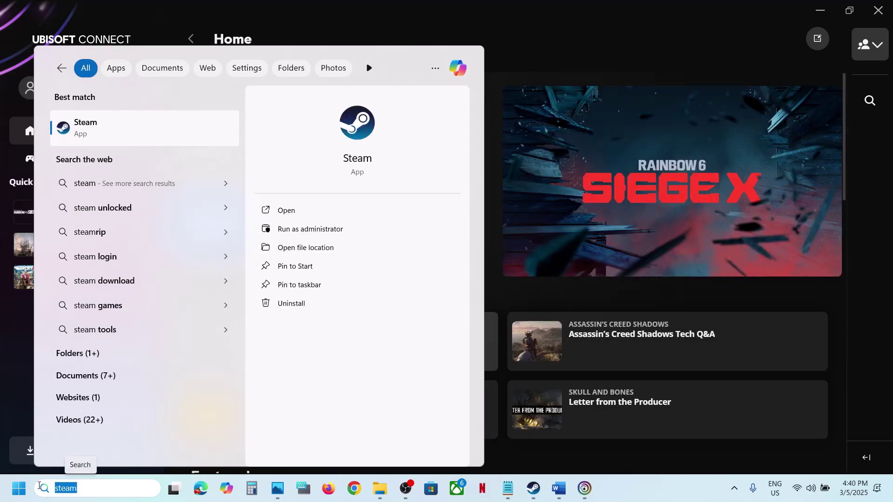
text(ubi)
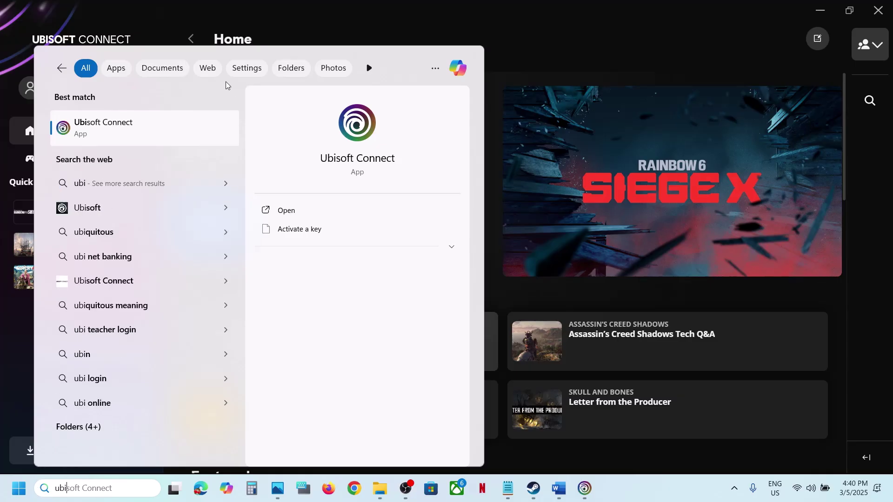
right_click(159, 117)
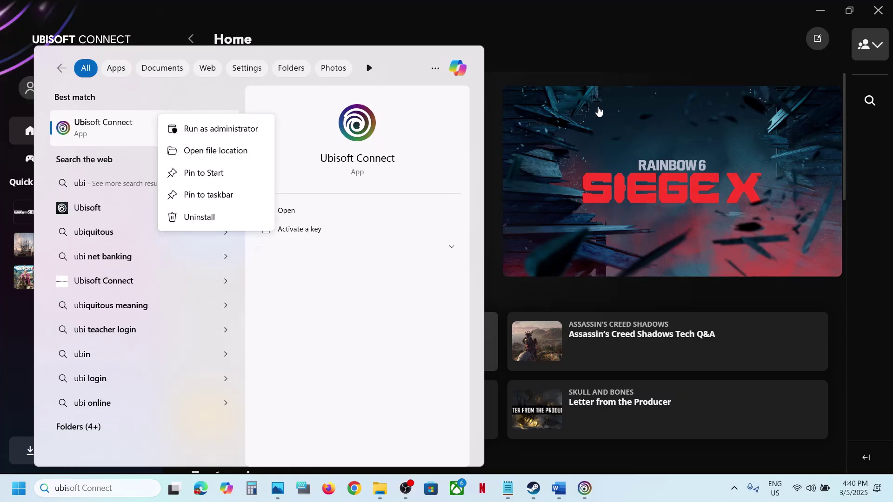
click(599, 110)
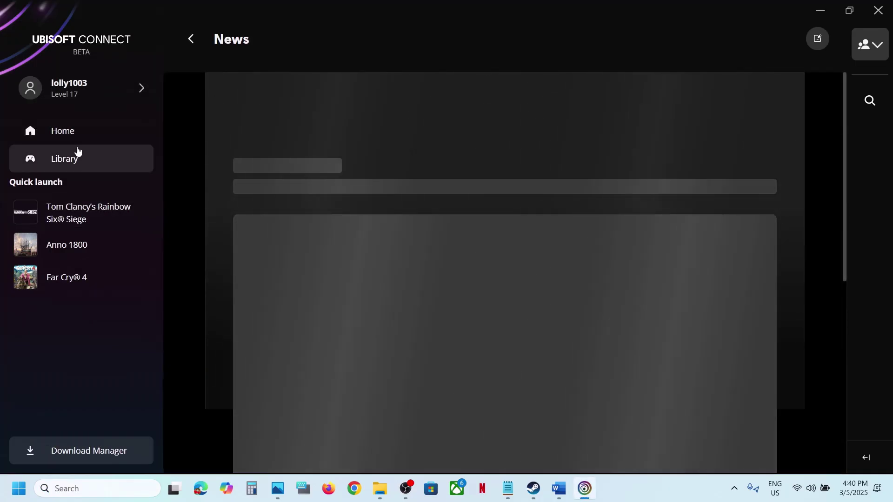
Open the Ubisoft Connect game library and highlight the Word tip about launching from Ubisoft Connect
click(78, 159)
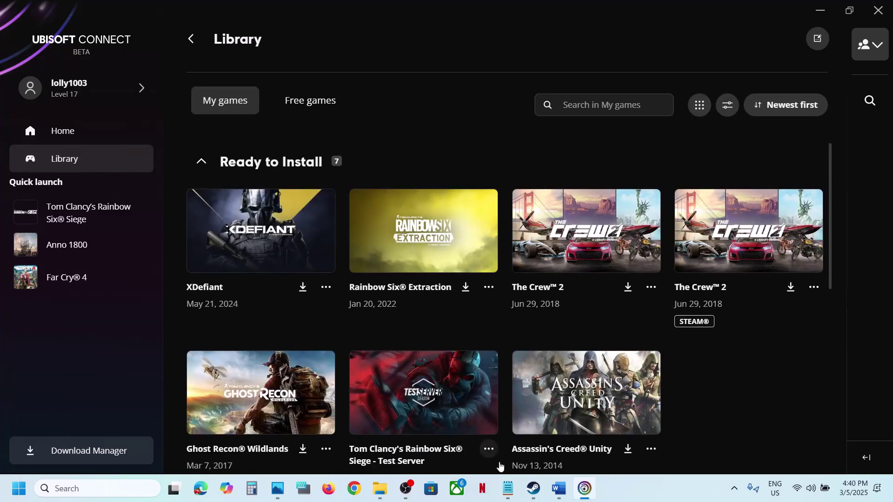
click(533, 494)
click(559, 488)
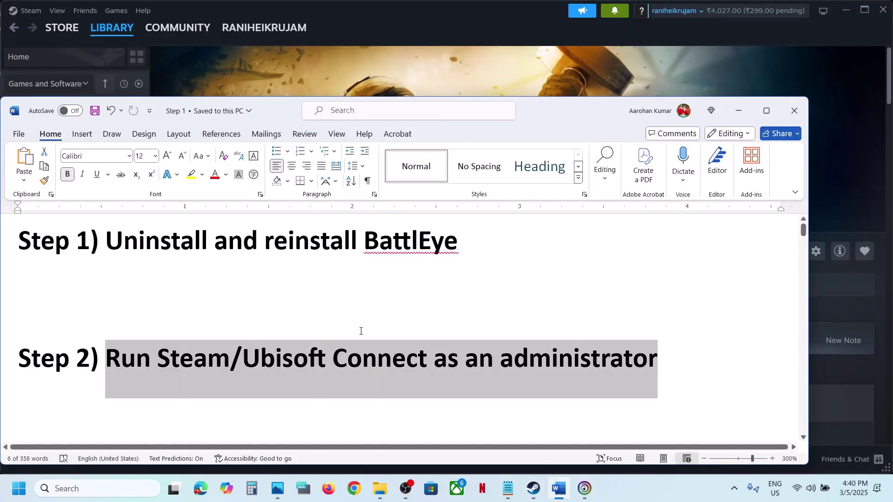
scroll(361, 330, down, 2)
drag(185, 310, 699, 312)
click(624, 74)
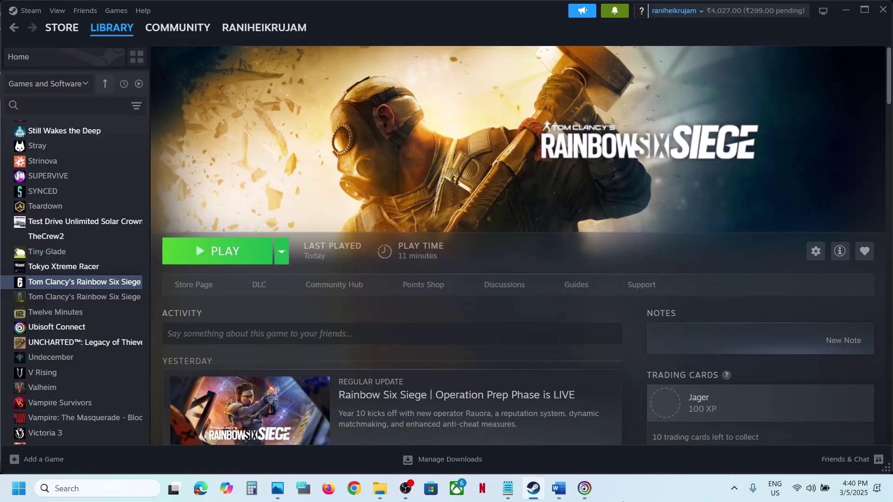
Bring Ubisoft Connect forward and open Tom Clancy's Rainbow Six Siege from Quick launch
click(733, 489)
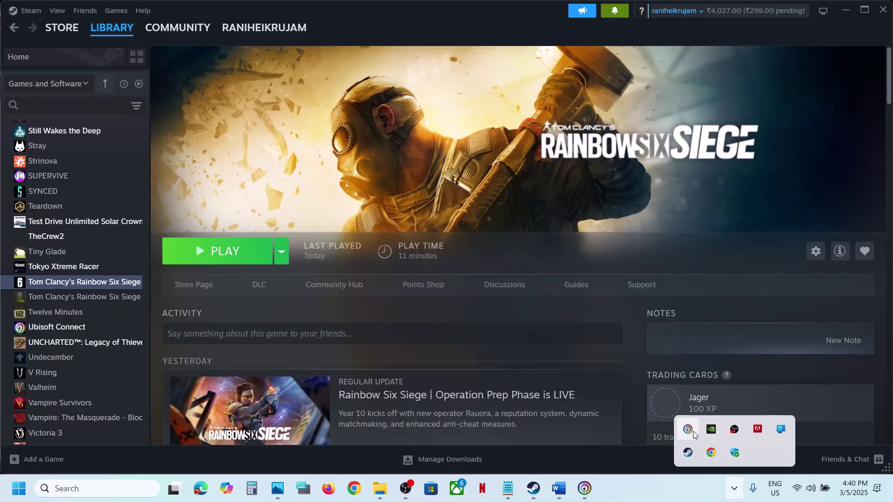
click(586, 490)
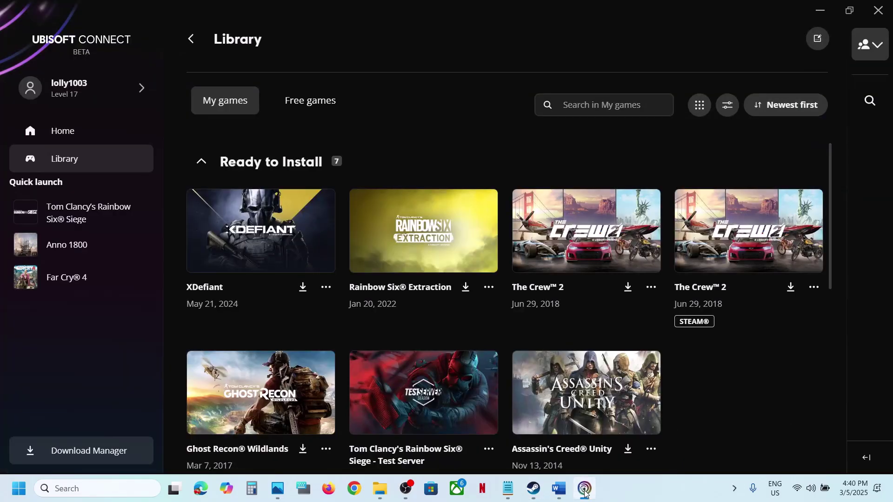
mouse_move(86, 216)
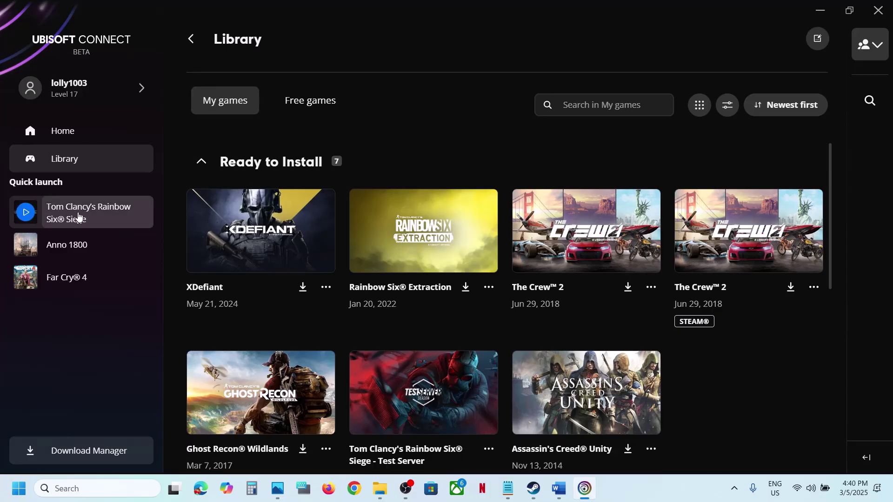
click(79, 217)
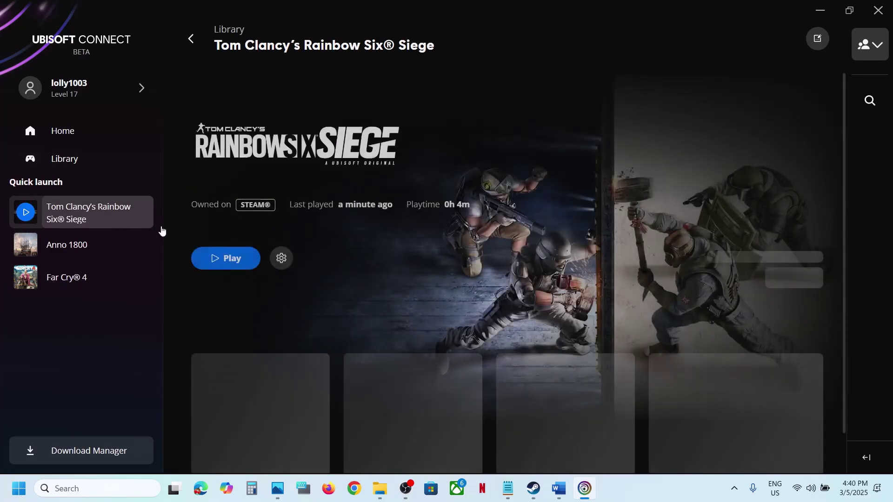
Highlight the Clear download cache step in the Word notes, then return to Steam
click(566, 495)
scroll(370, 341, down, 3)
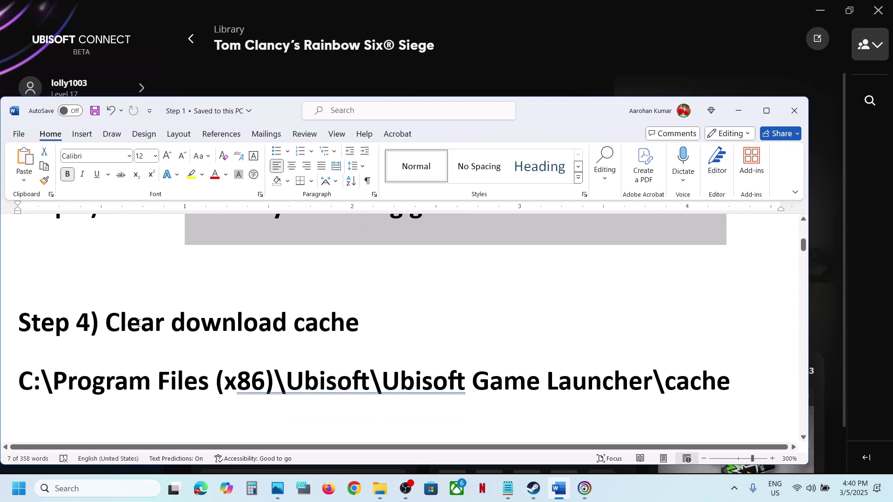
drag(139, 323, 421, 336)
click(535, 34)
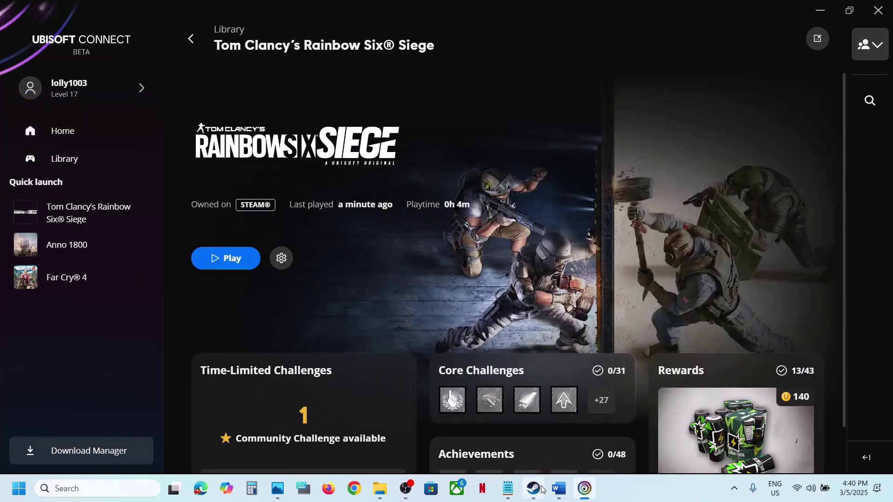
click(542, 489)
In Steam Settings > Downloads, start Clear Cache, dismiss the prompt, and close Settings
click(28, 12)
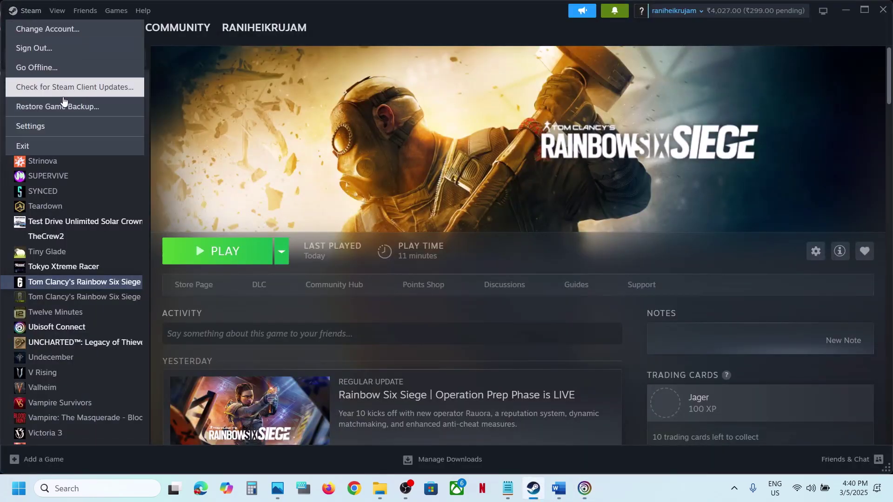
click(36, 124)
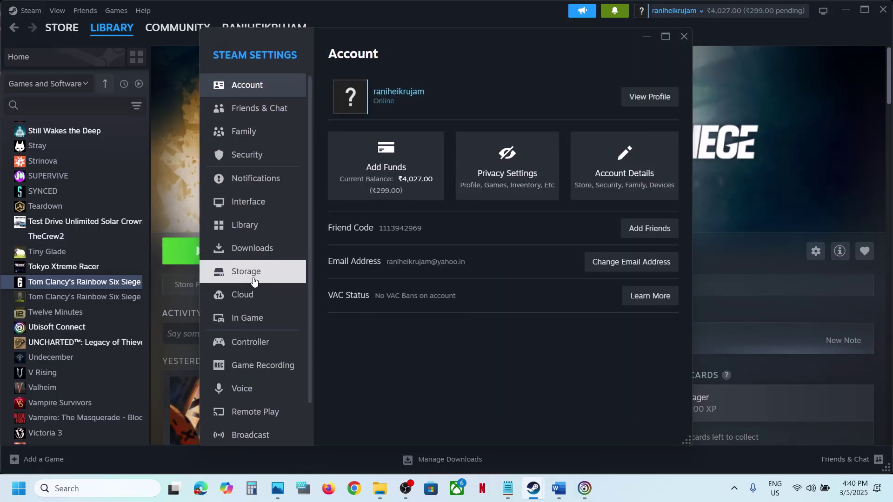
click(247, 256)
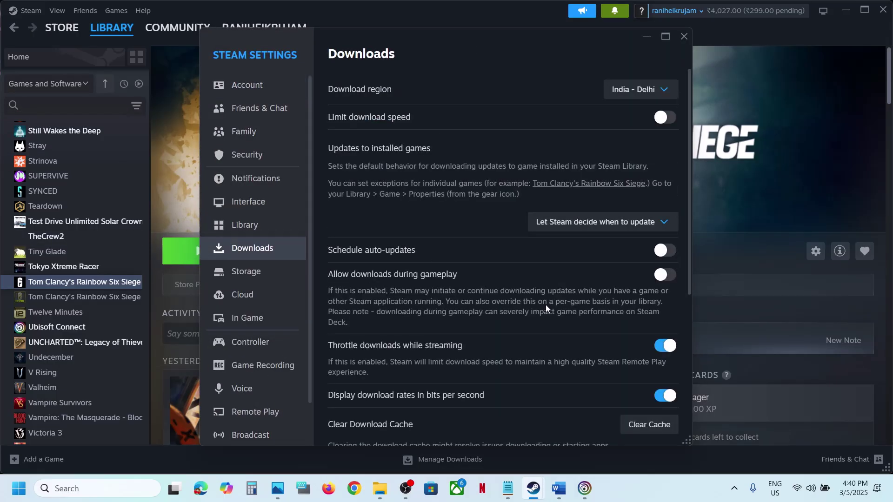
scroll(546, 305, down, 5)
click(648, 256)
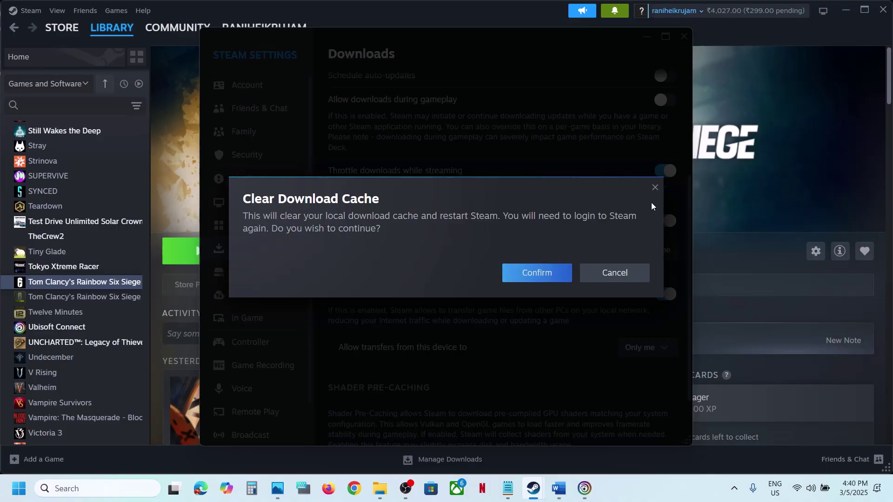
click(654, 188)
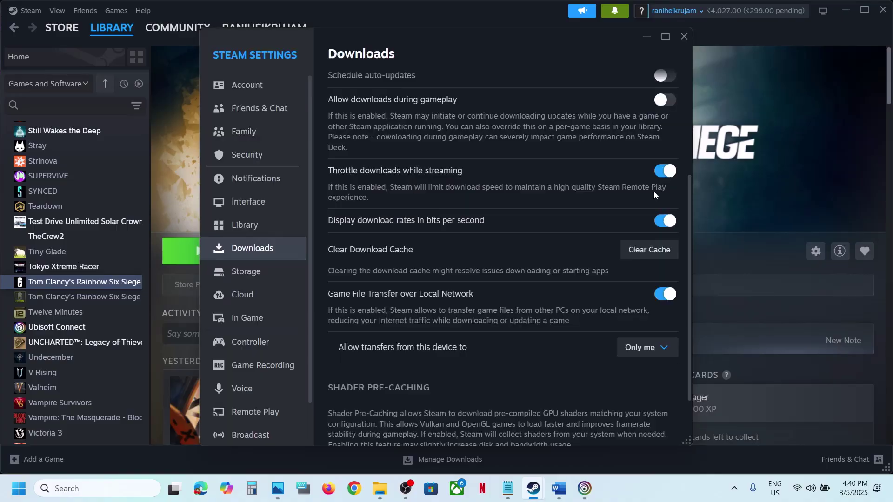
click(682, 37)
mouse_move(586, 495)
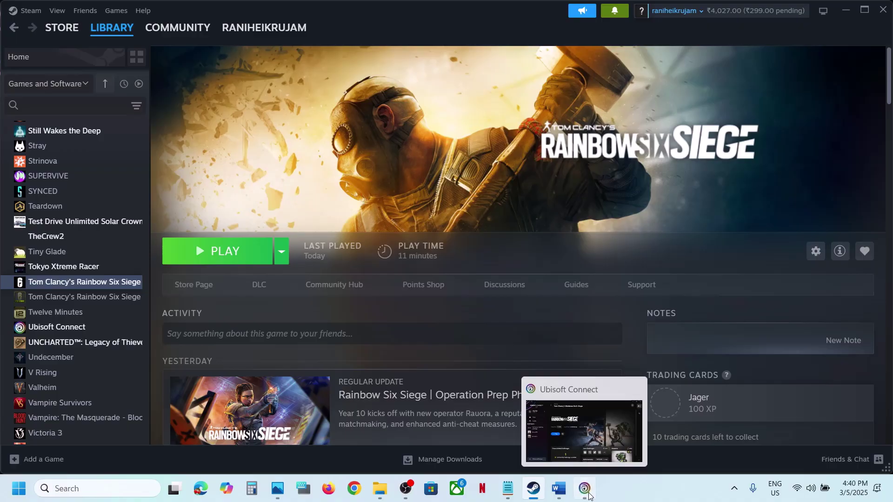
click(589, 497)
Review the Word notes and browse File Explorer to C:\Program Files (x86)
click(560, 487)
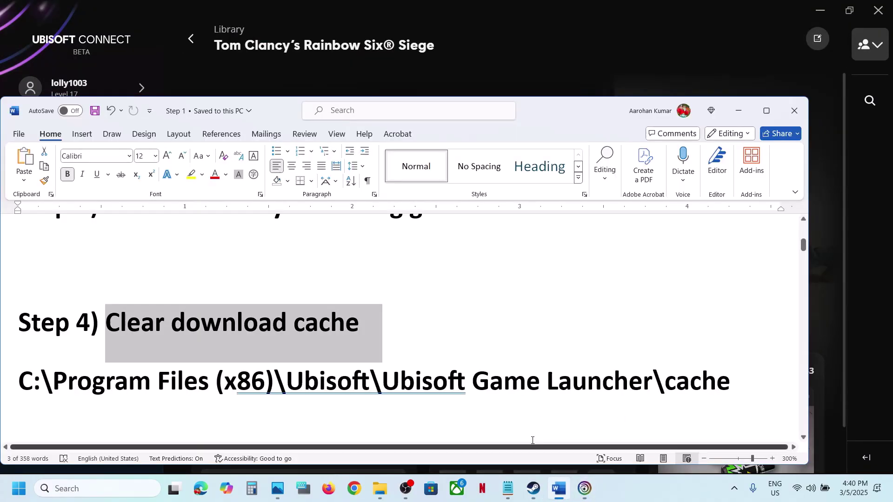
scroll(356, 363, down, 1)
drag(53, 352, 452, 359)
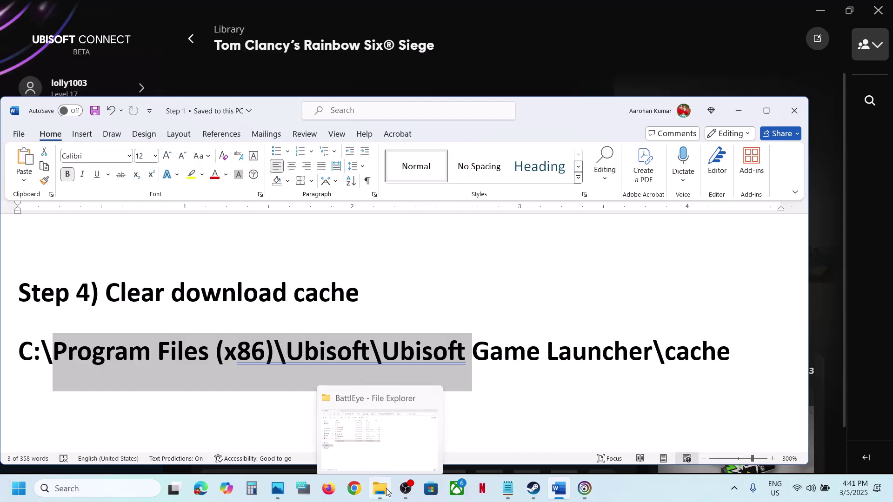
click(386, 492)
click(46, 261)
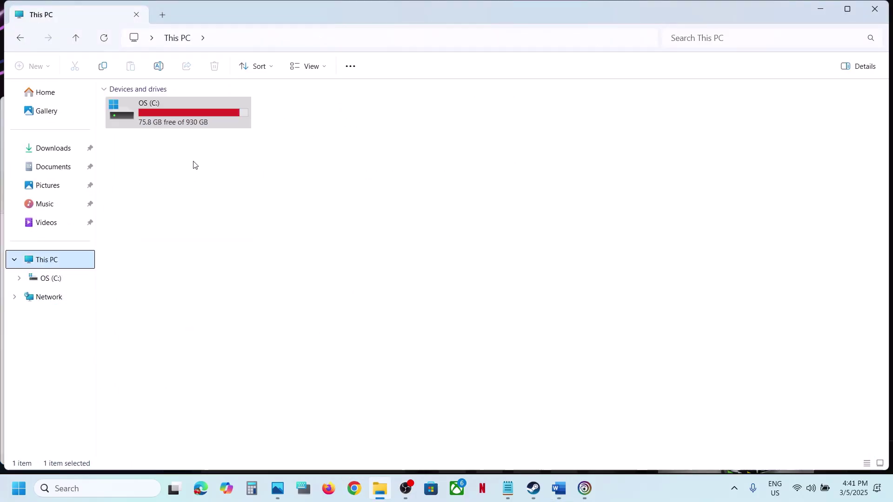
double_click(160, 124)
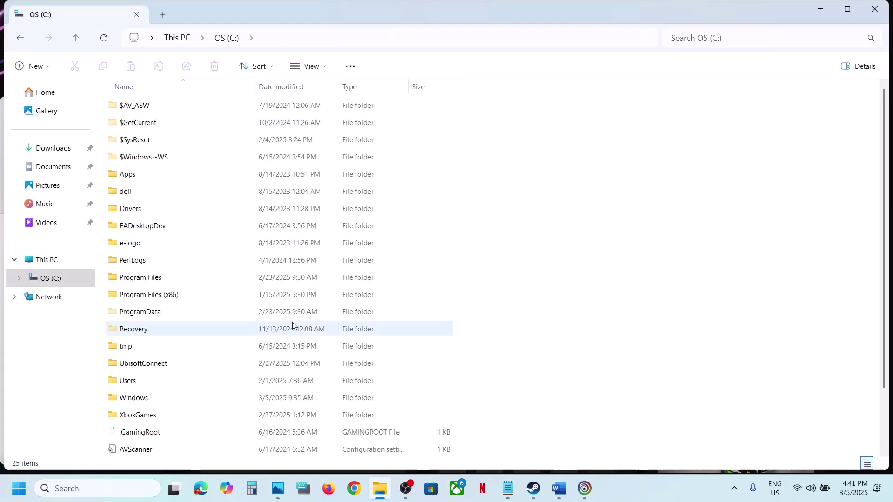
scroll(293, 325, down, 1)
double_click(189, 253)
Open Ubisoft\Ubisoft Game Launcher and copy its cache folder
key(alt+Tab)
key(alt+Tab)
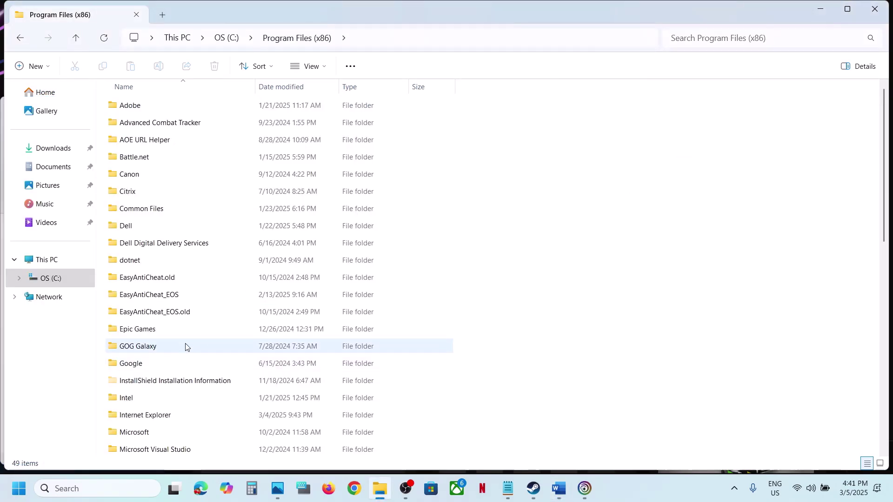
scroll(185, 344, down, 10)
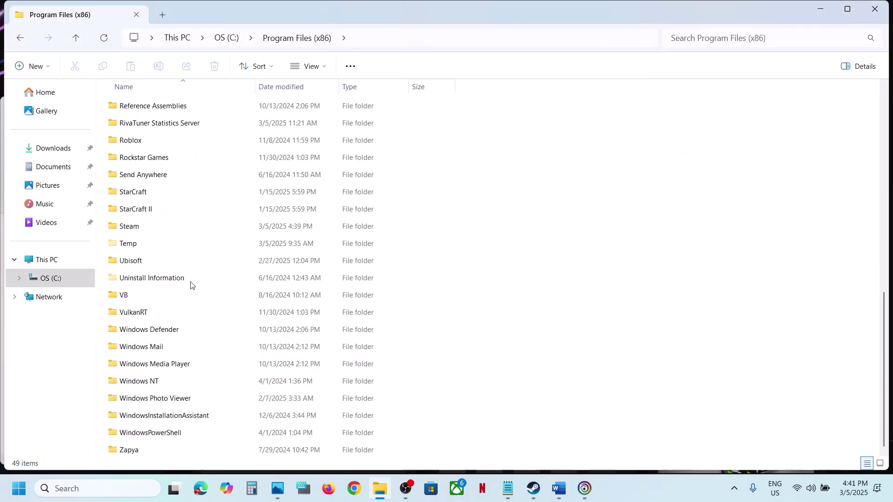
click(162, 282)
double_click(143, 262)
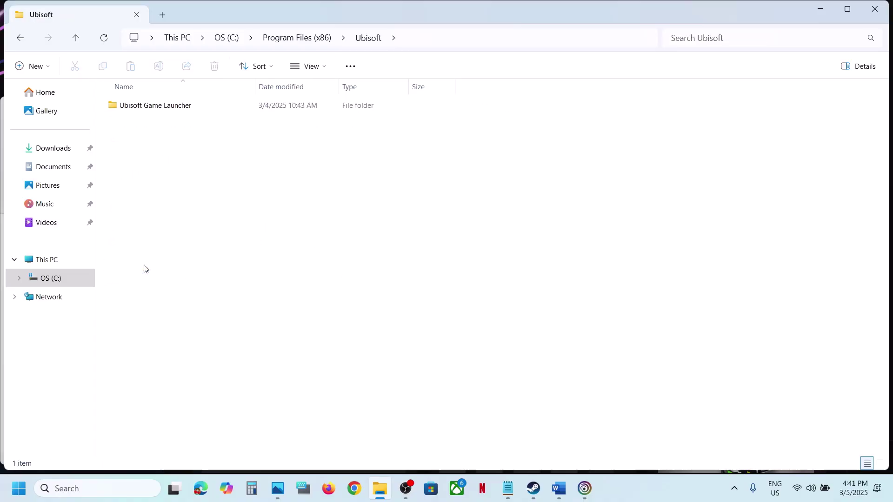
double_click(175, 111)
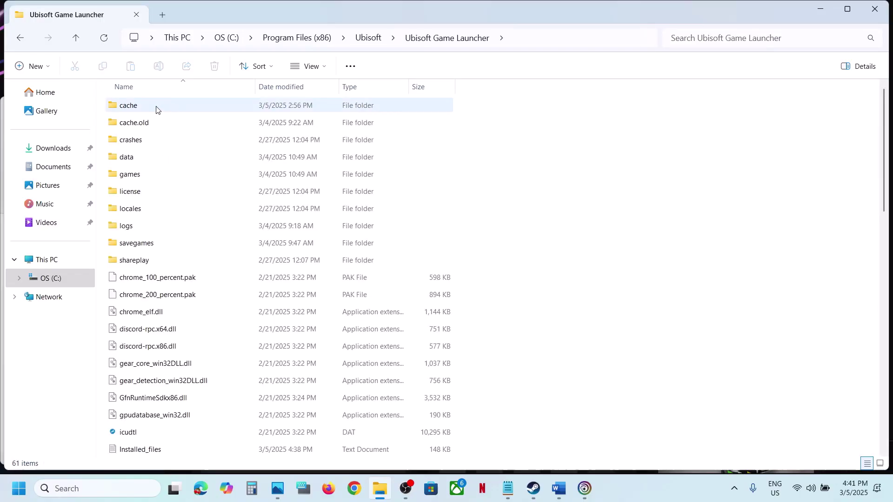
click(156, 110)
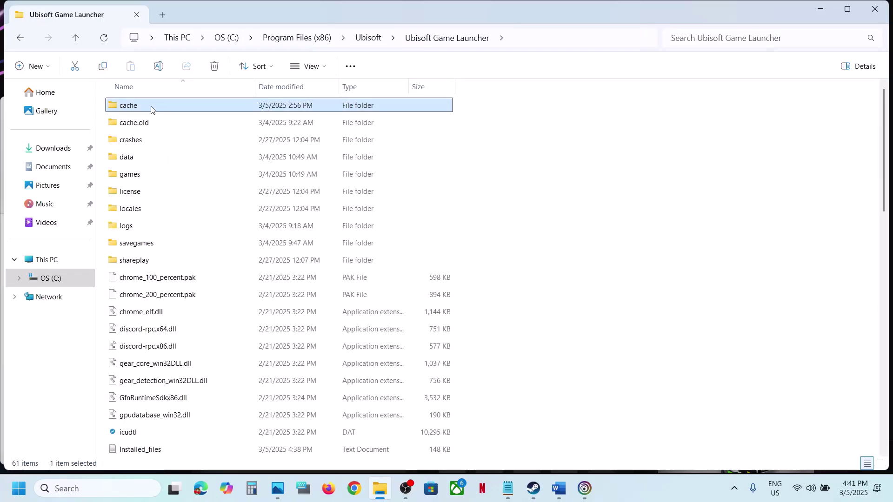
right_click(151, 109)
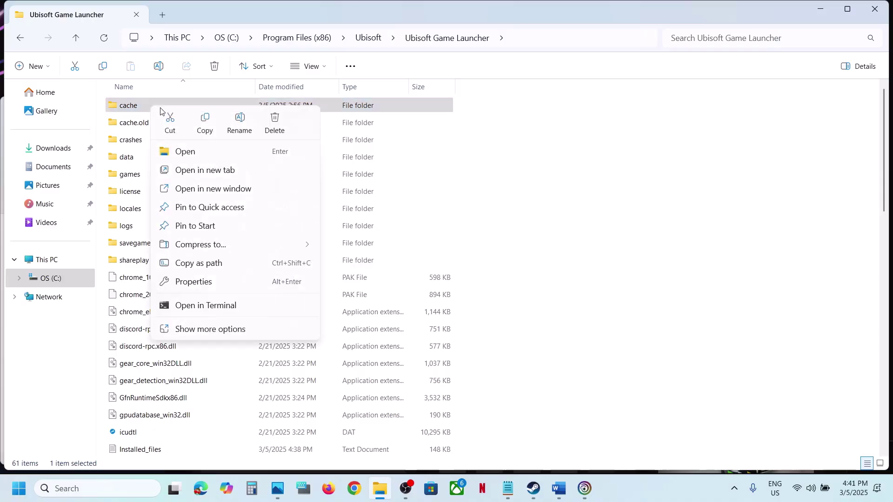
click(206, 122)
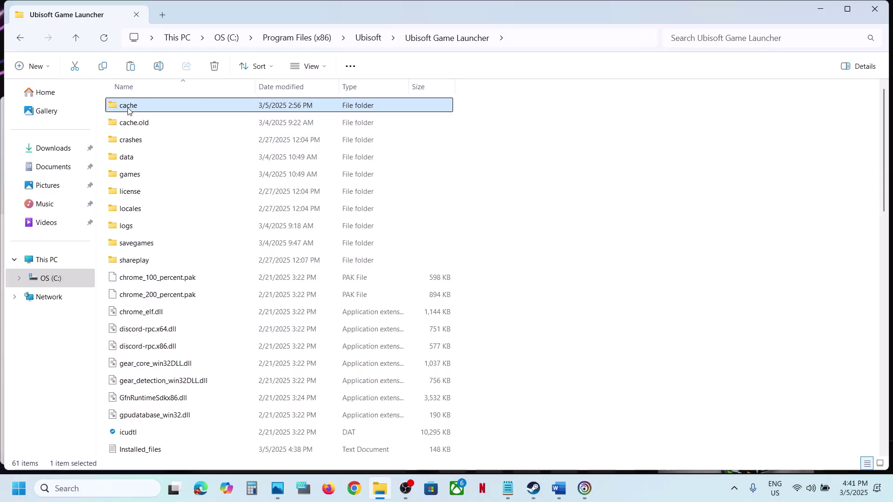
Check the Word notes, then open the account menu in Ubisoft Connect
mouse_move(559, 489)
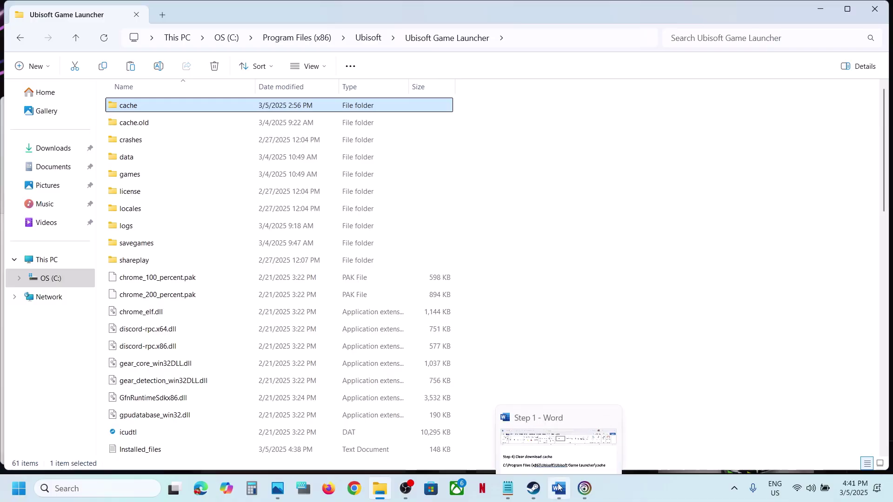
click(558, 489)
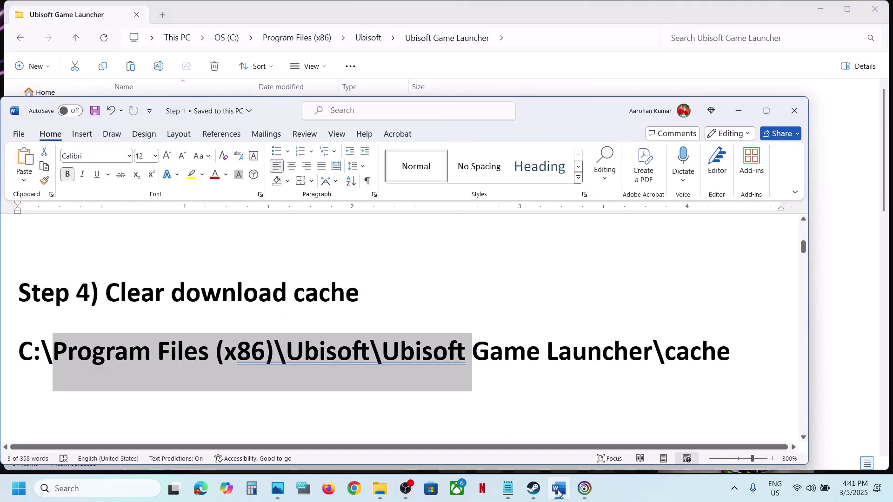
scroll(353, 367, down, 2)
scroll(352, 367, up, 2)
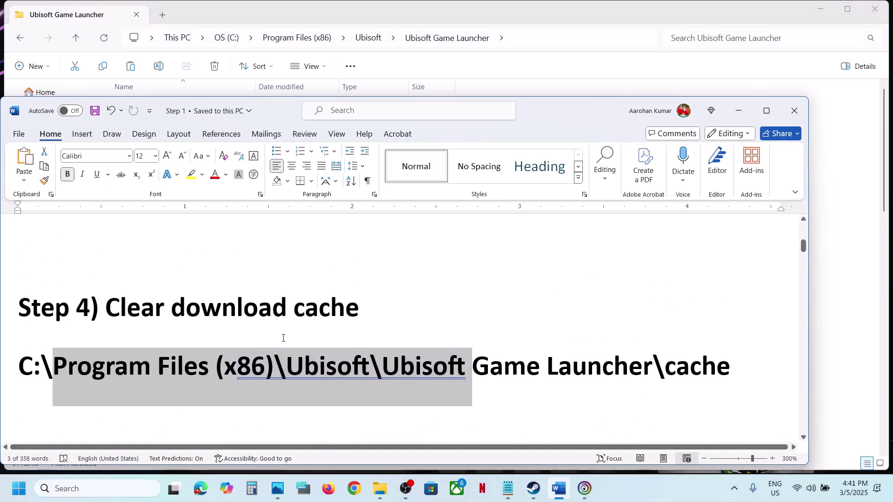
click(585, 489)
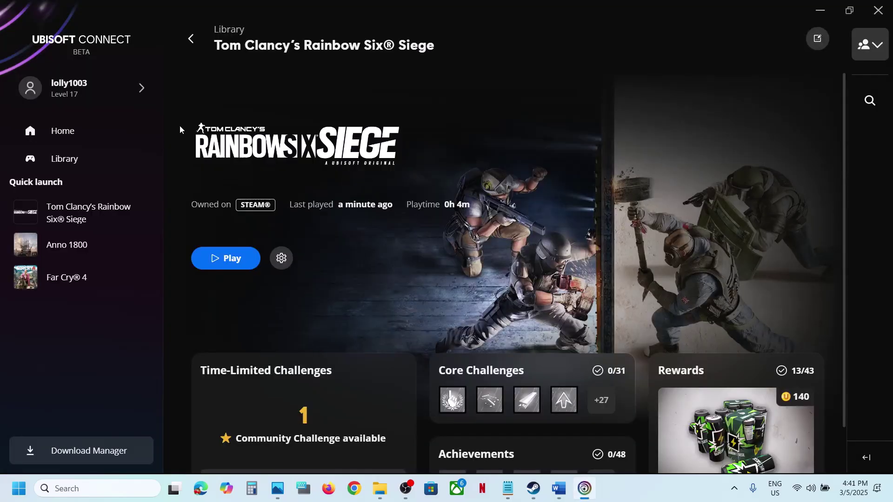
click(112, 95)
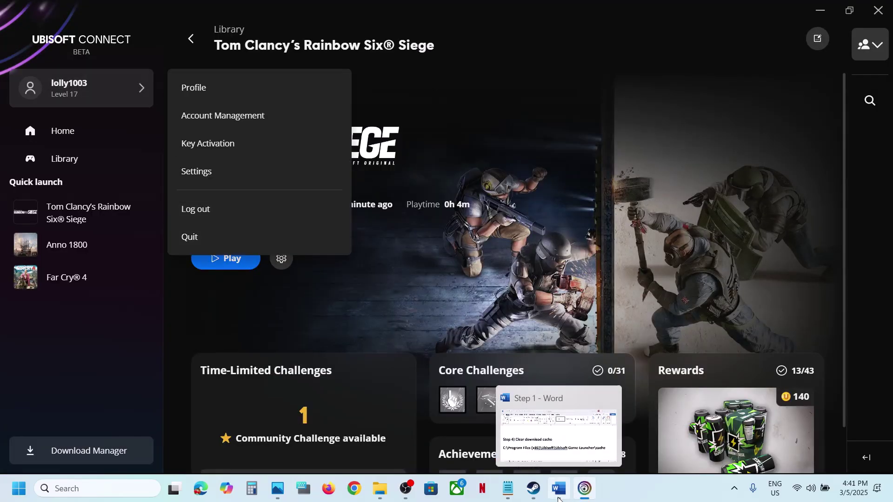
Glance at the Ubisoft Game Launcher folder, then scroll the Word notes to Step 5
click(380, 489)
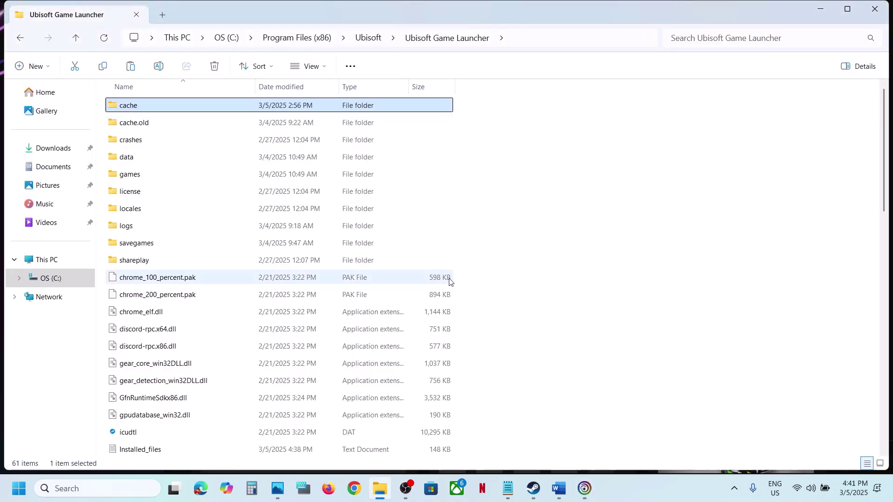
click(584, 488)
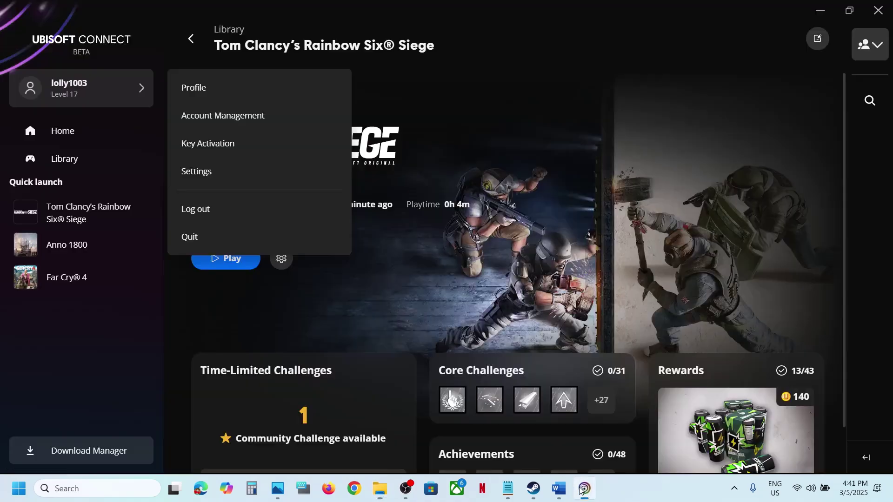
click(558, 488)
scroll(378, 379, down, 2)
Highlight Step 5's run-as-administrator instruction, then open and close Rainbow Six Siege's properties in the Ubisoft library
scroll(378, 379, down, 1)
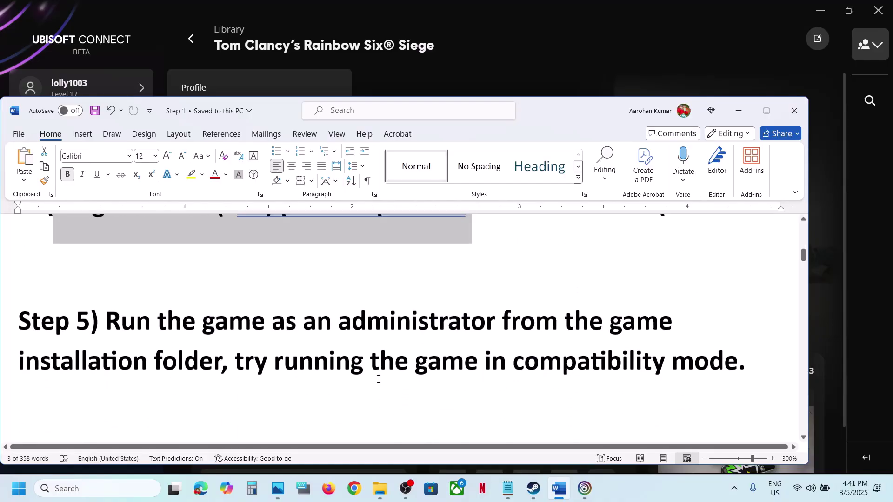
drag(130, 314, 210, 370)
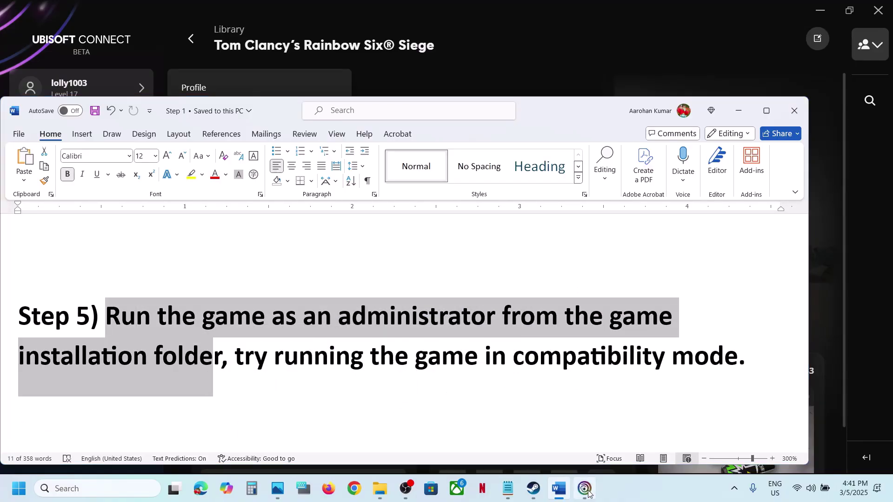
key(alt+Tab)
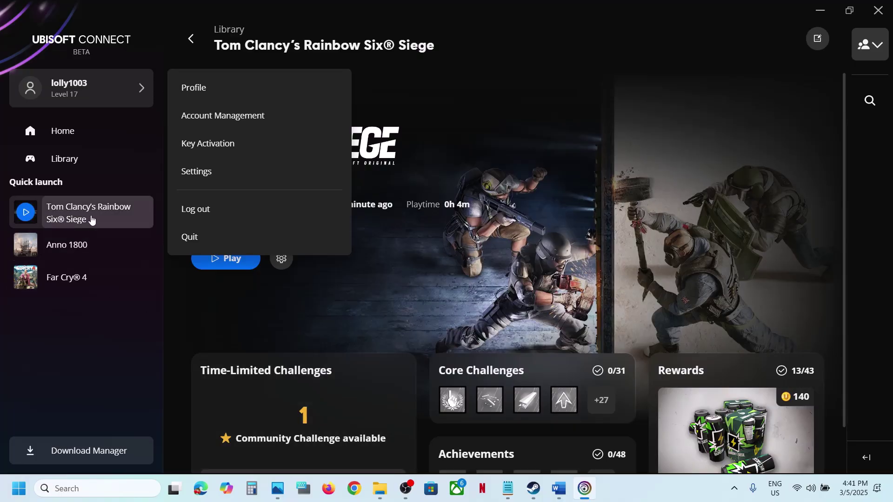
click(78, 159)
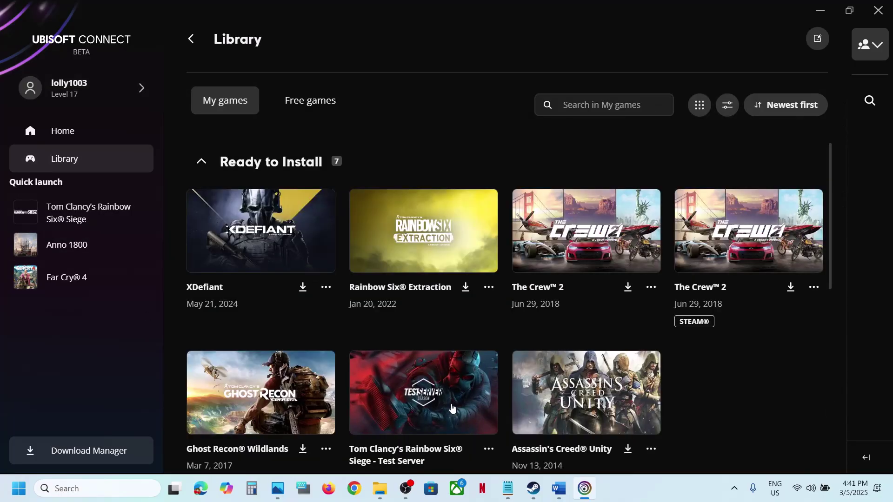
scroll(453, 408, down, 2)
scroll(452, 408, down, 5)
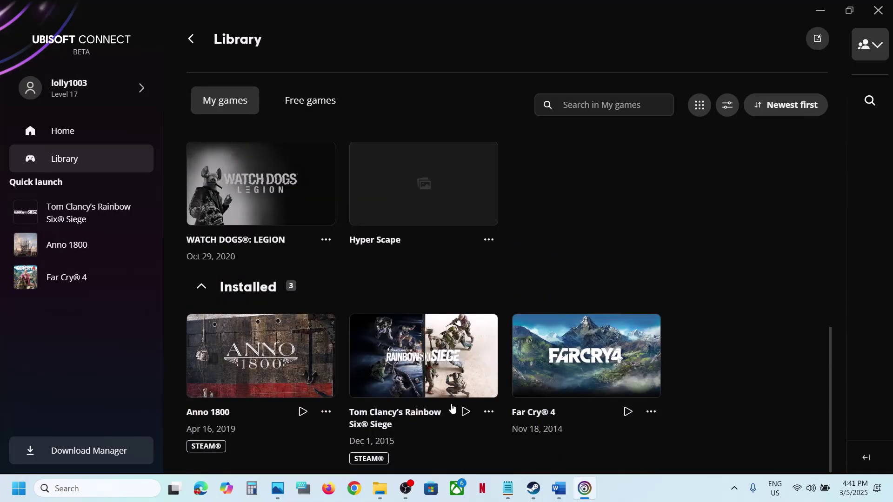
click(489, 412)
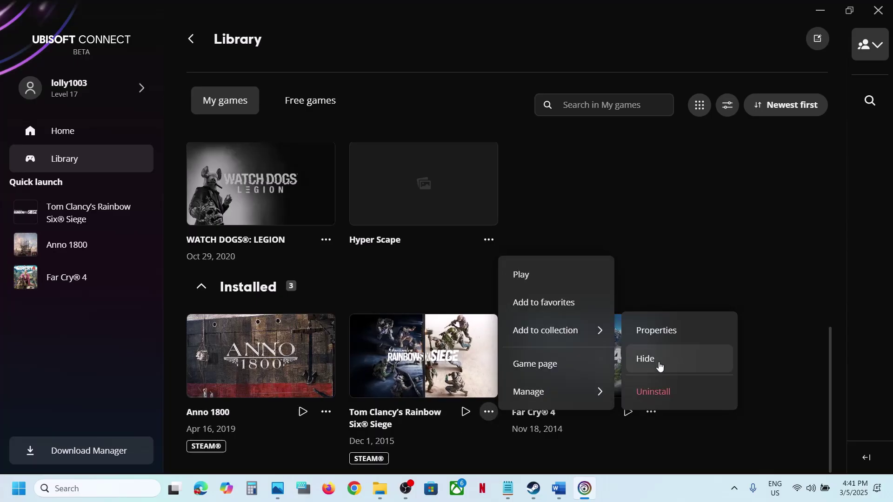
click(660, 335)
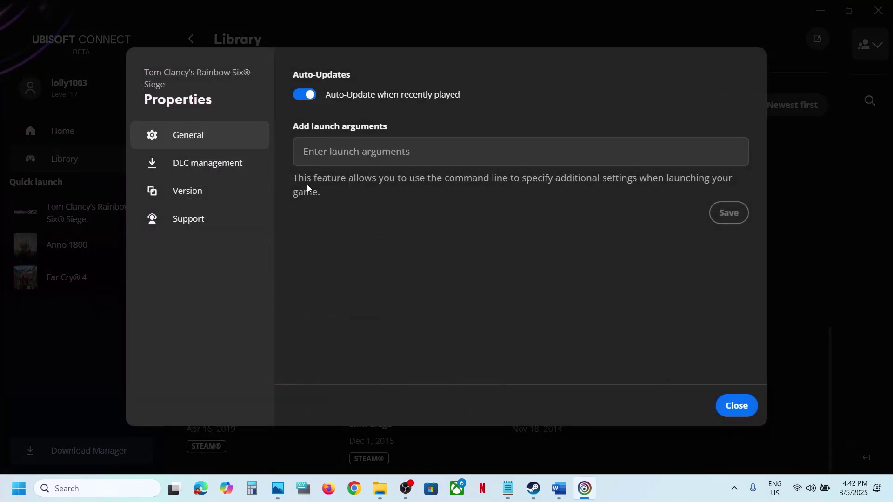
click(739, 406)
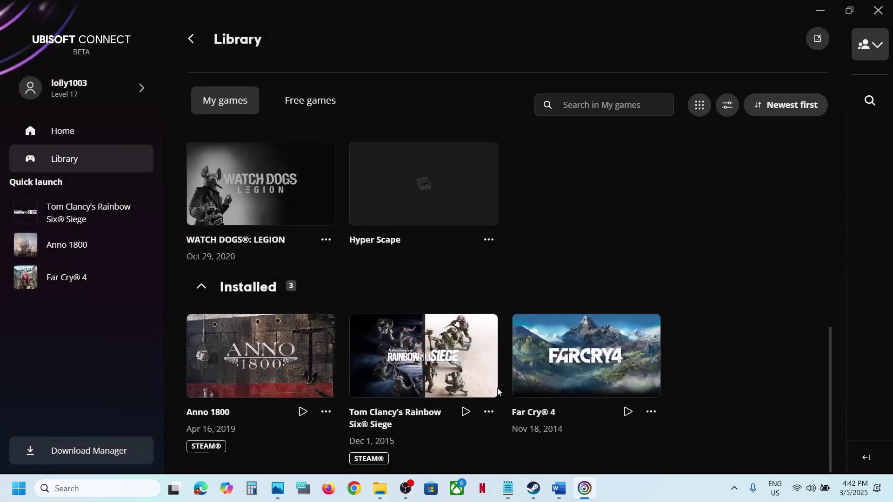
Show the Installation tab of Far Cry 4's properties, then return to Steam
click(651, 413)
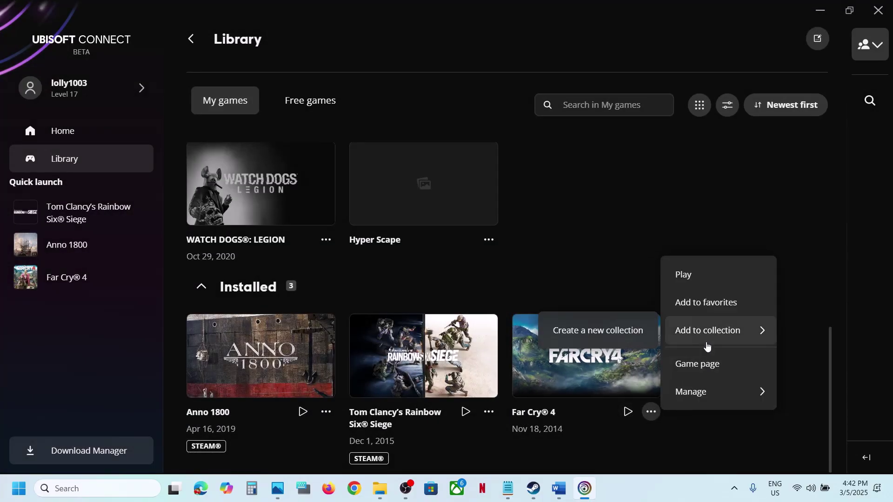
mouse_move(706, 392)
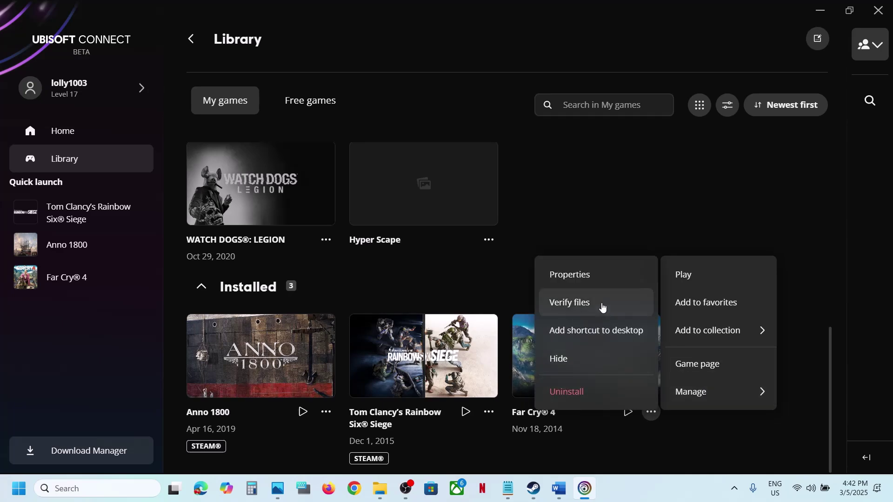
click(597, 275)
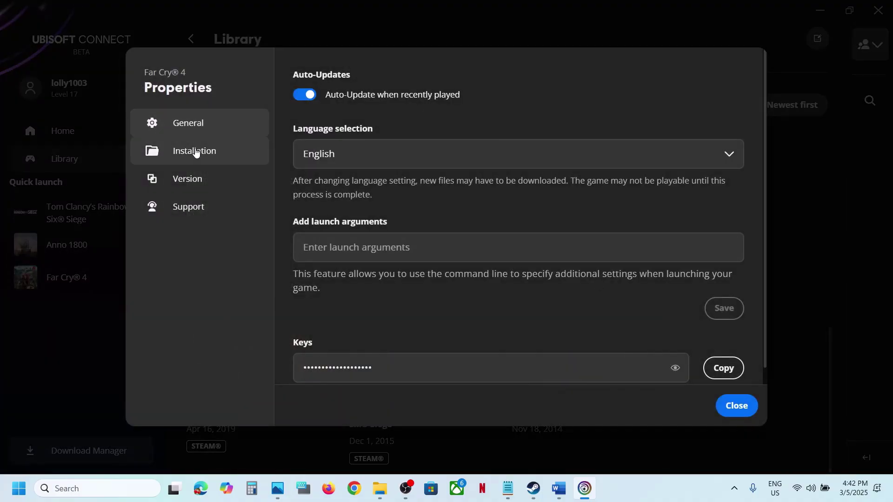
click(196, 151)
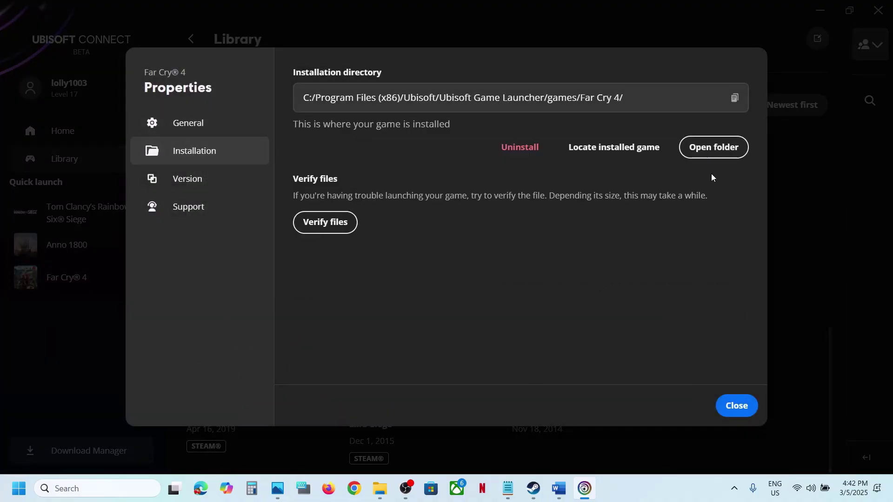
click(533, 489)
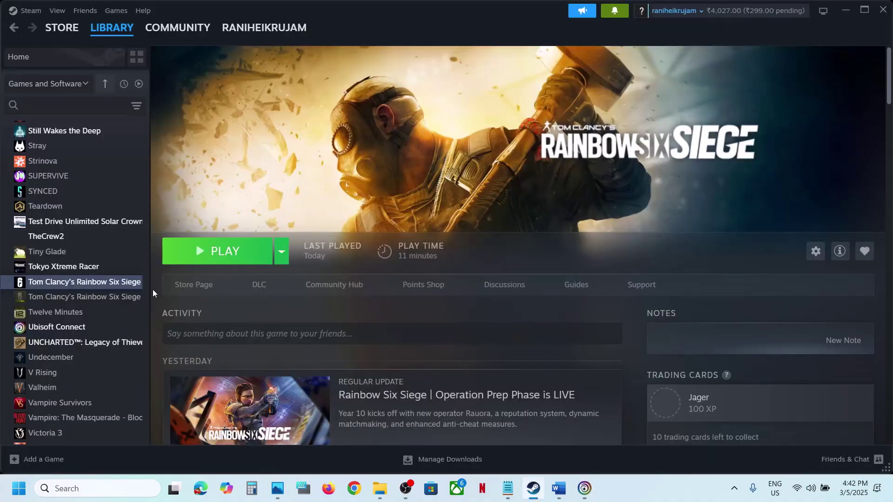
Browse Rainbow Six Siege's local files from Steam and scroll the 345-item game folder
right_click(111, 283)
mouse_move(148, 353)
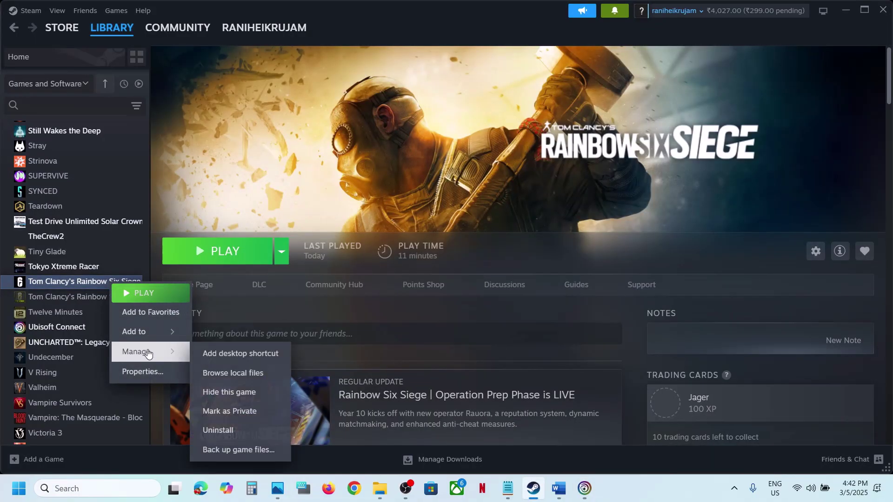
click(241, 373)
scroll(197, 247, down, 4)
scroll(198, 247, down, 20)
scroll(197, 247, up, 20)
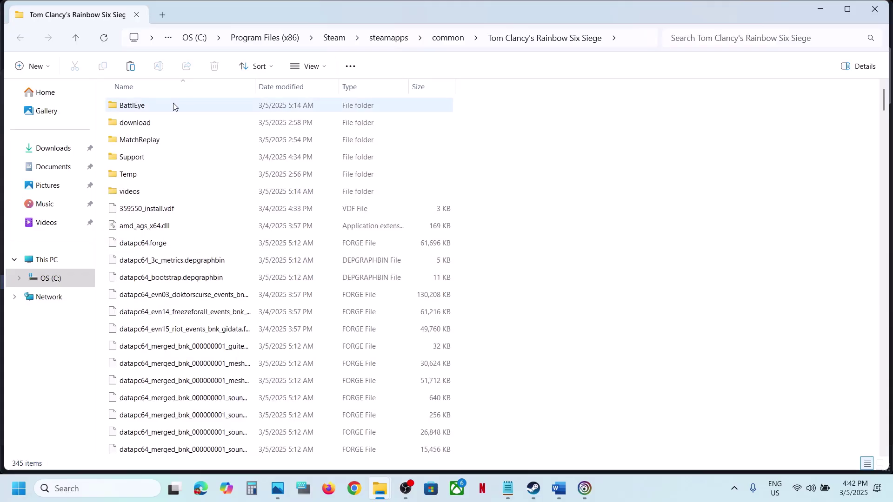
Locate RainbowSix.exe and apply settings on its Compatibility properties tab
scroll(163, 174, down, 12)
scroll(162, 175, down, 15)
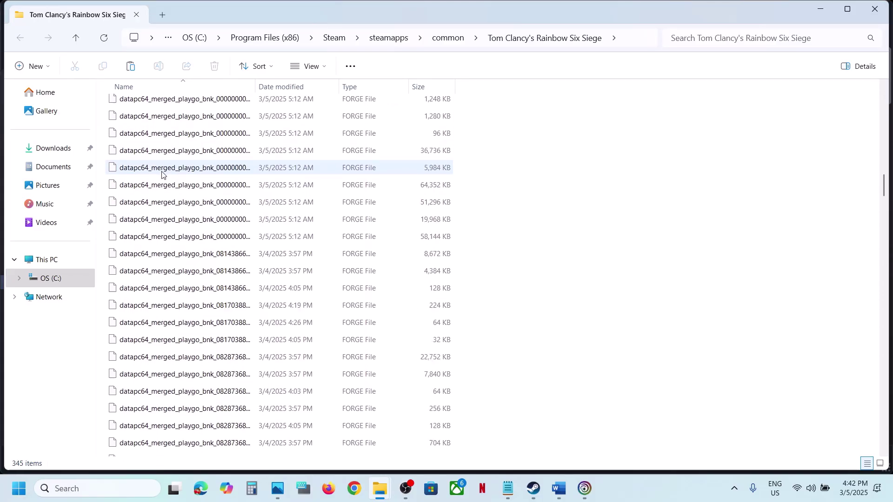
scroll(162, 174, down, 20)
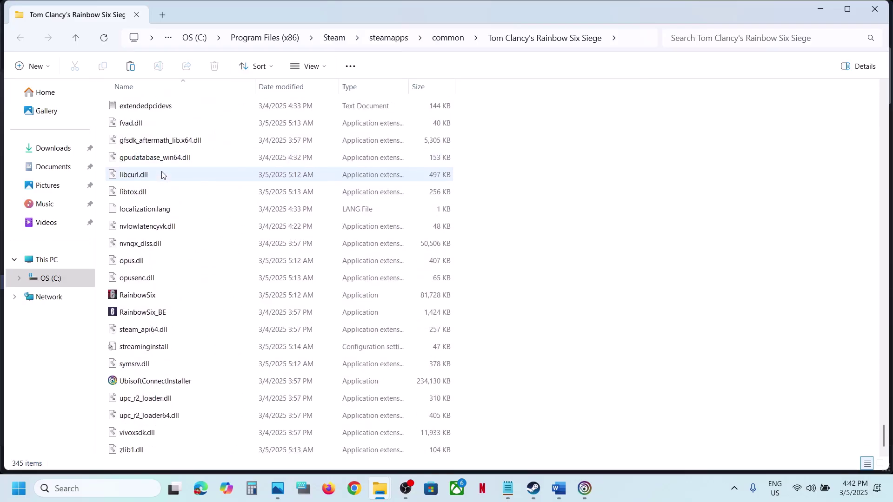
click(144, 293)
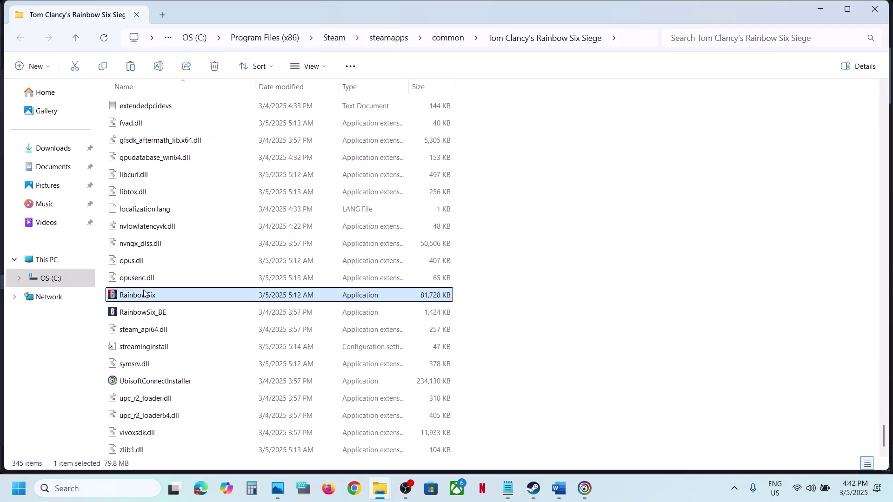
right_click(144, 298)
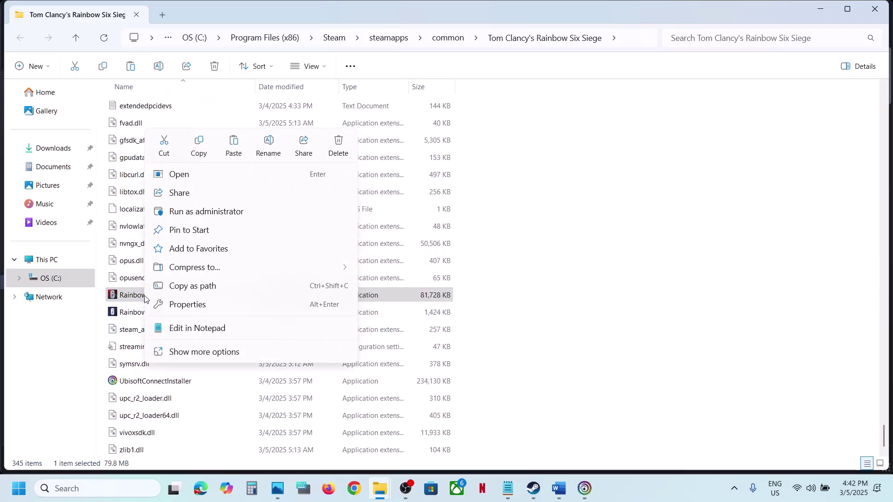
click(195, 306)
click(273, 184)
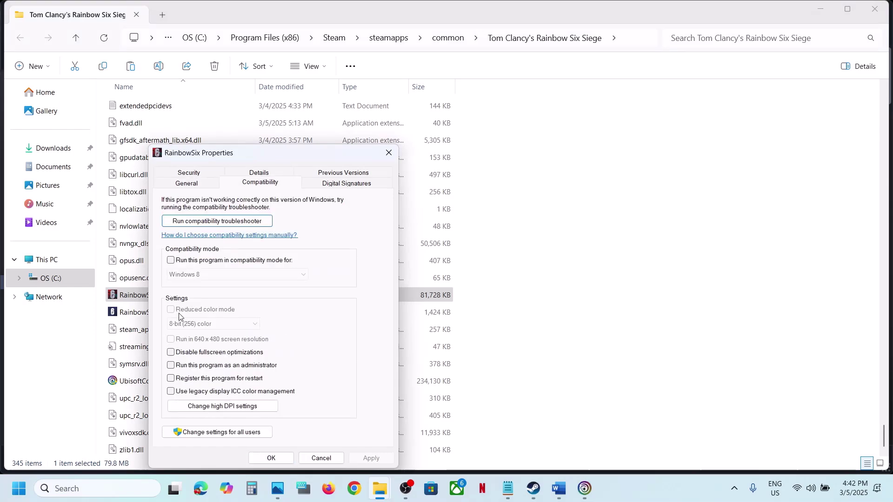
click(368, 459)
click(290, 459)
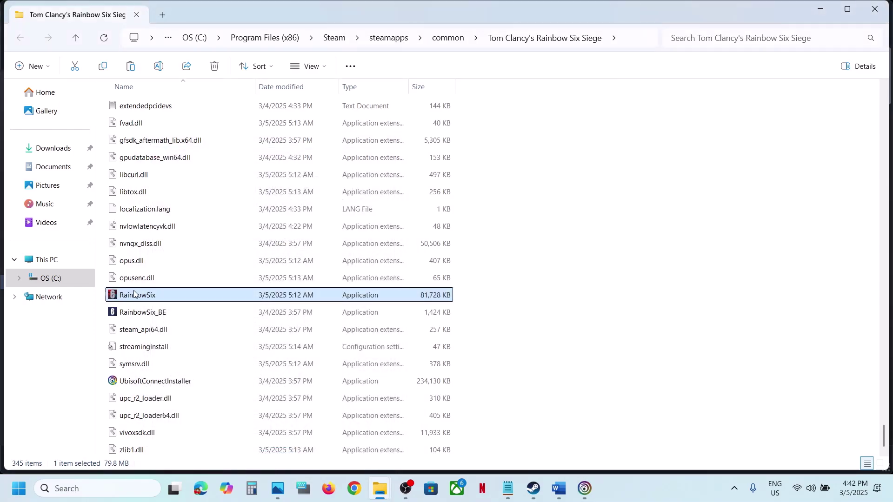
Enable Windows 8 compatibility mode for RainbowSix.exe and save the change
right_click(153, 294)
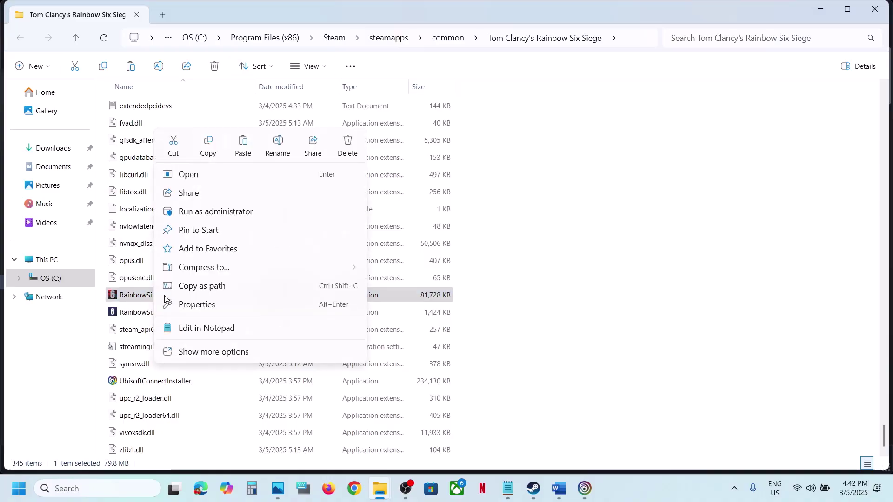
click(213, 306)
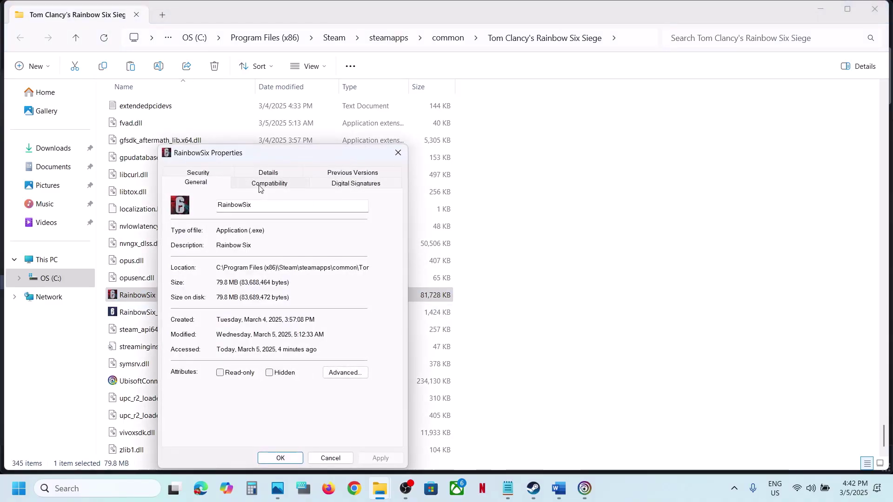
click(260, 185)
click(181, 262)
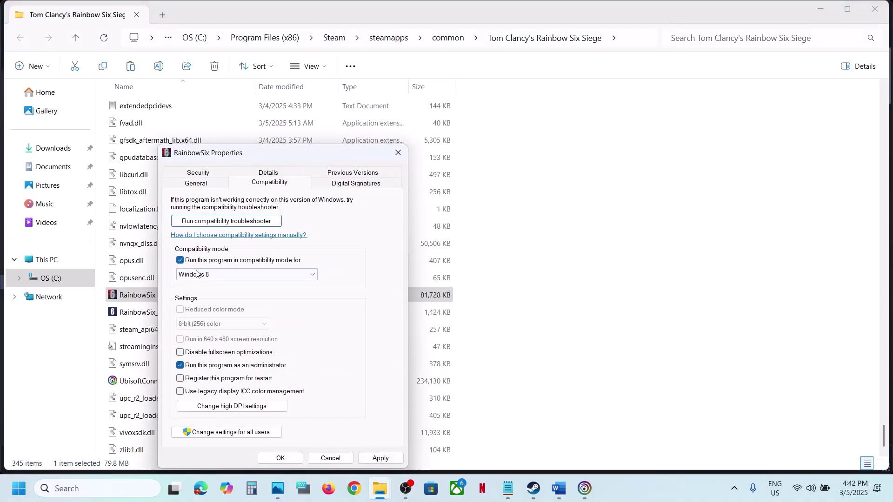
click(379, 459)
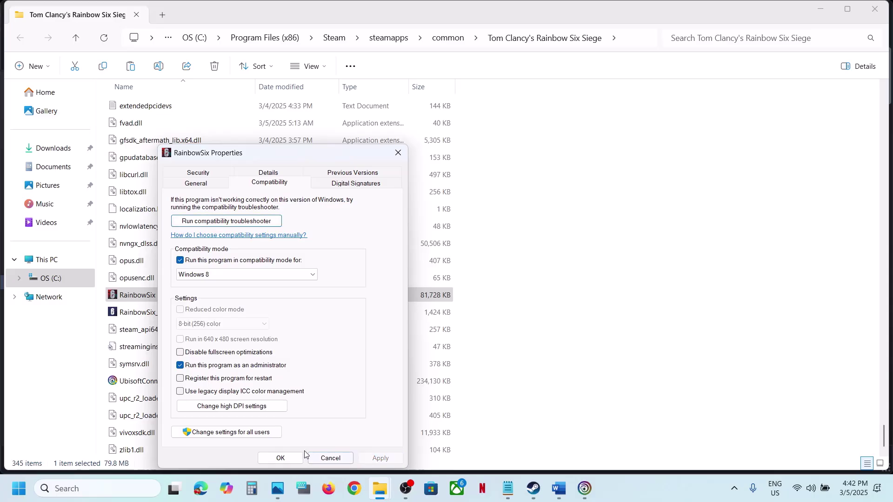
click(281, 459)
right_click(145, 296)
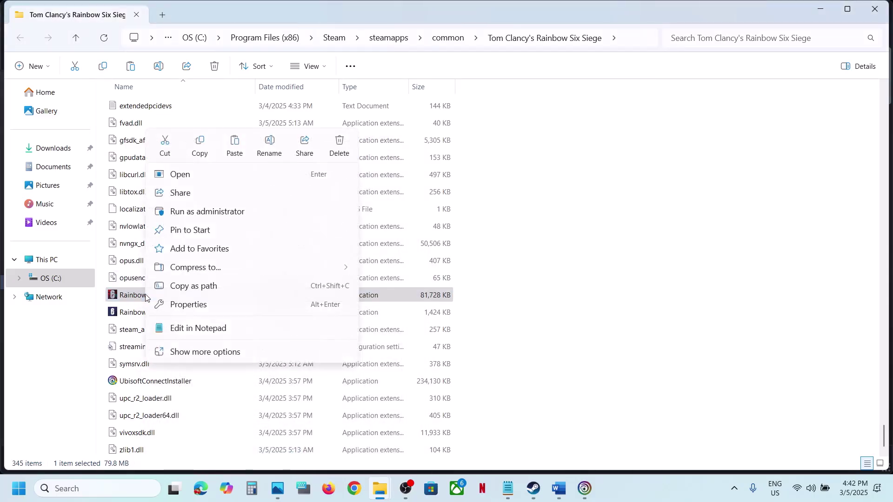
Set RainbowSix.exe to Windows 7 compatibility with fullscreen optimizations disabled, and save
click(206, 306)
click(249, 186)
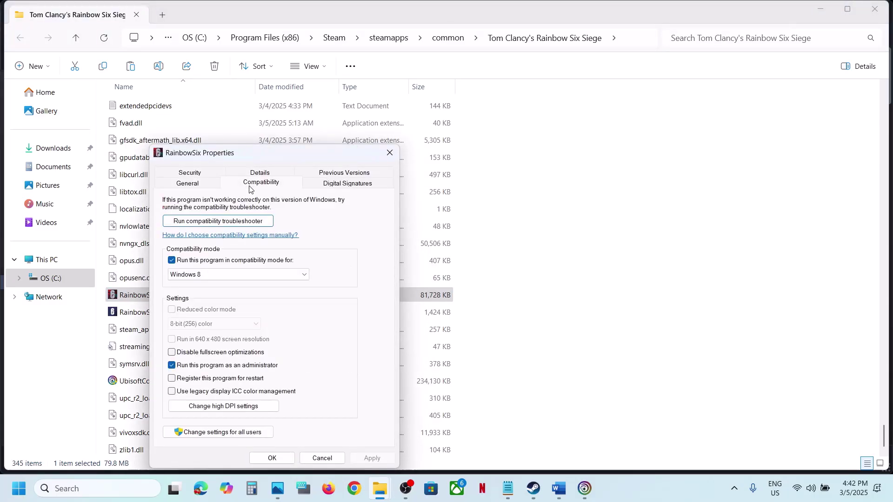
click(230, 275)
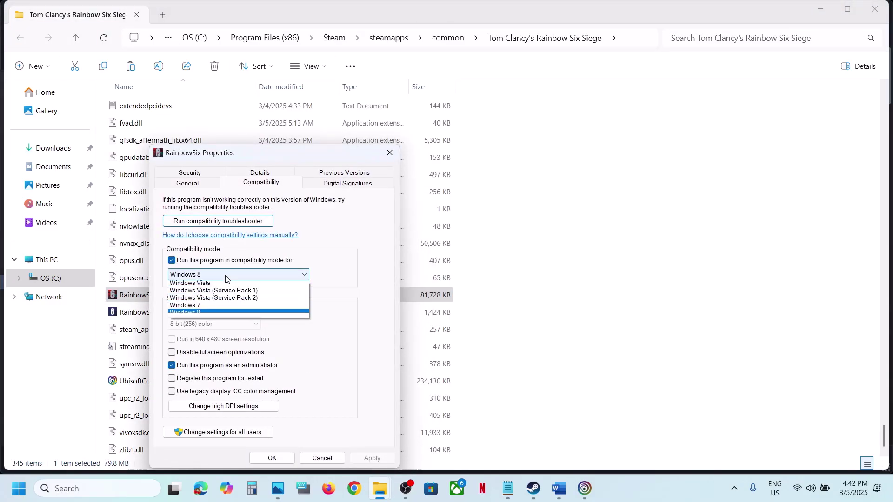
click(213, 307)
click(371, 458)
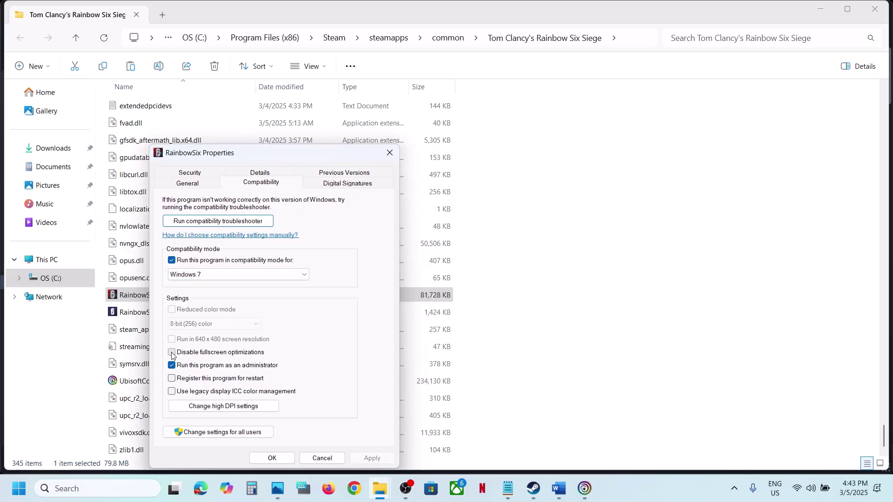
click(371, 458)
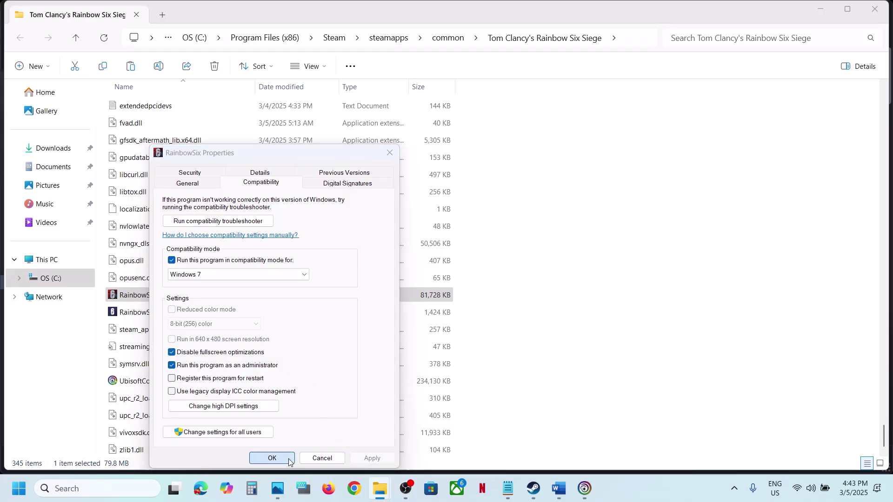
click(272, 459)
click(145, 319)
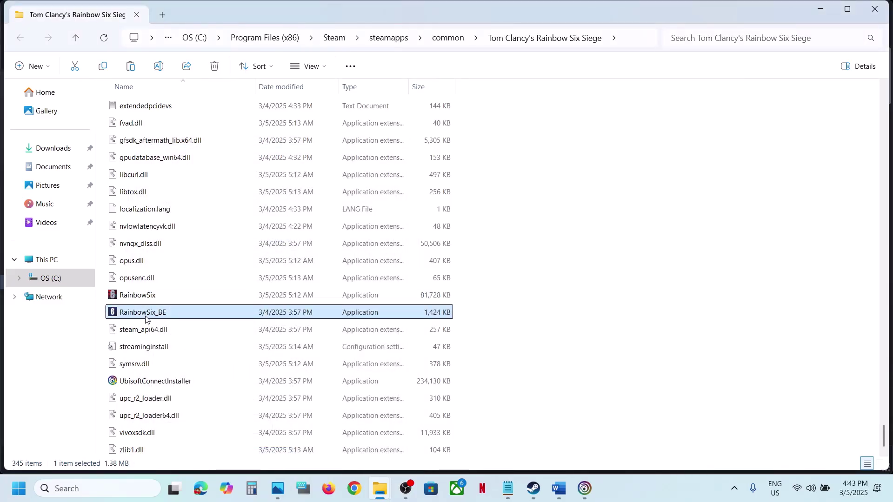
Clear RainbowSix.exe's compatibility mode and administrator options, then return to the Word guide
click(145, 298)
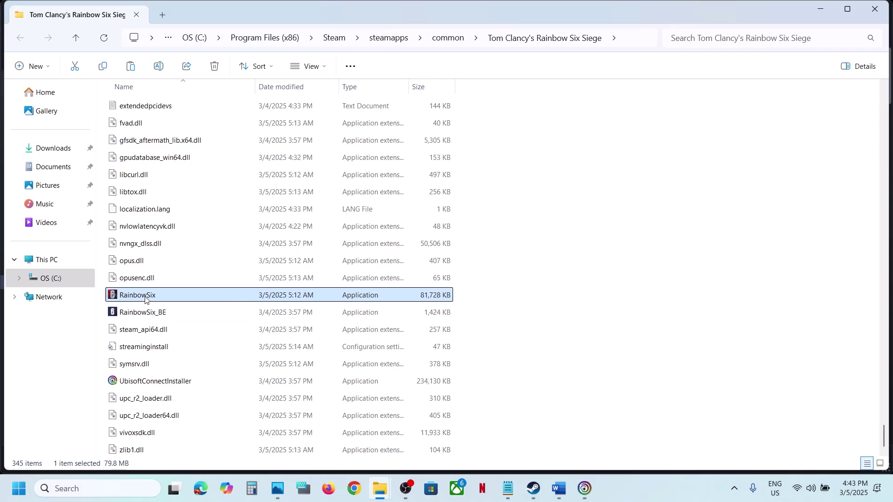
right_click(145, 297)
click(206, 311)
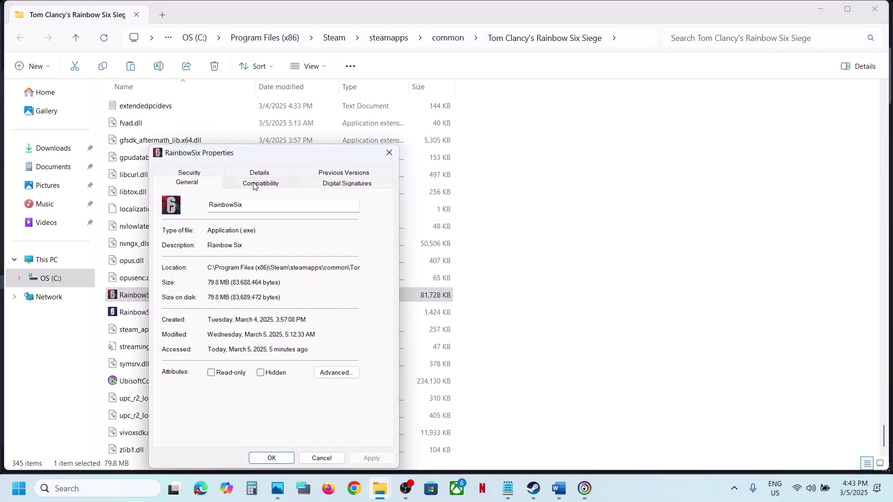
click(258, 184)
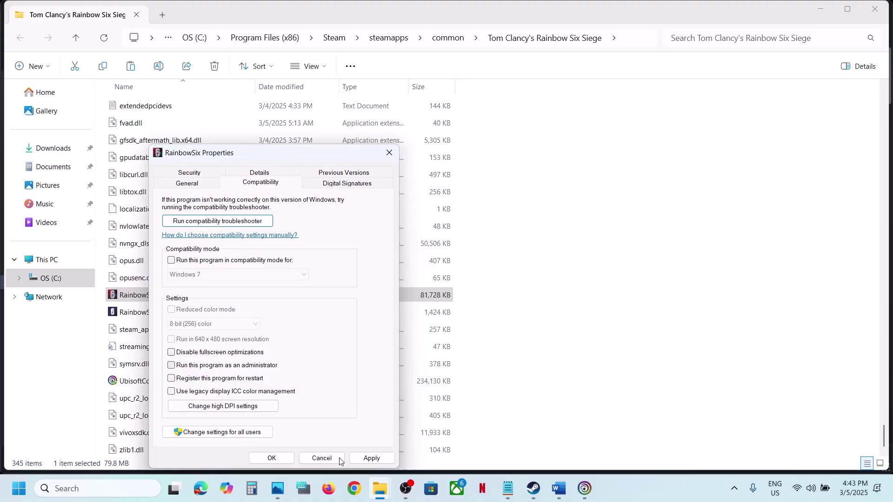
click(283, 456)
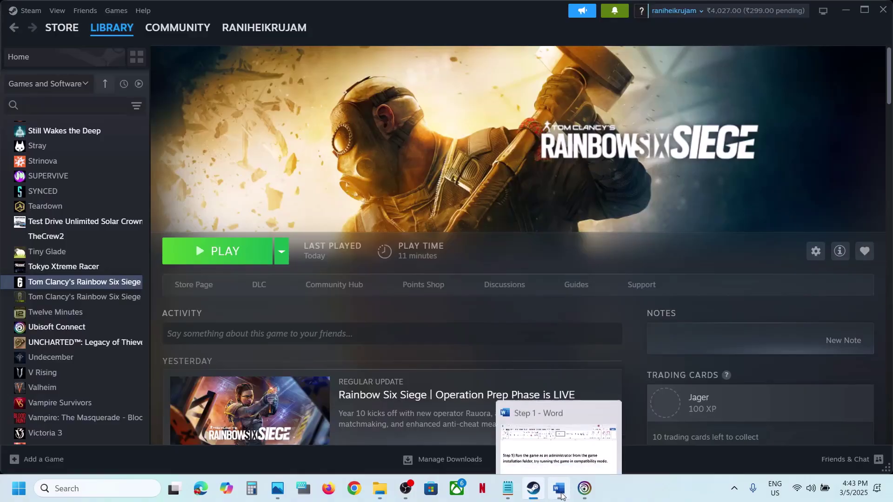
click(558, 490)
scroll(316, 329, down, 3)
View Rainbow Six Siege's Installed Files properties in Steam, close them, and return to Word
drag(106, 322, 338, 317)
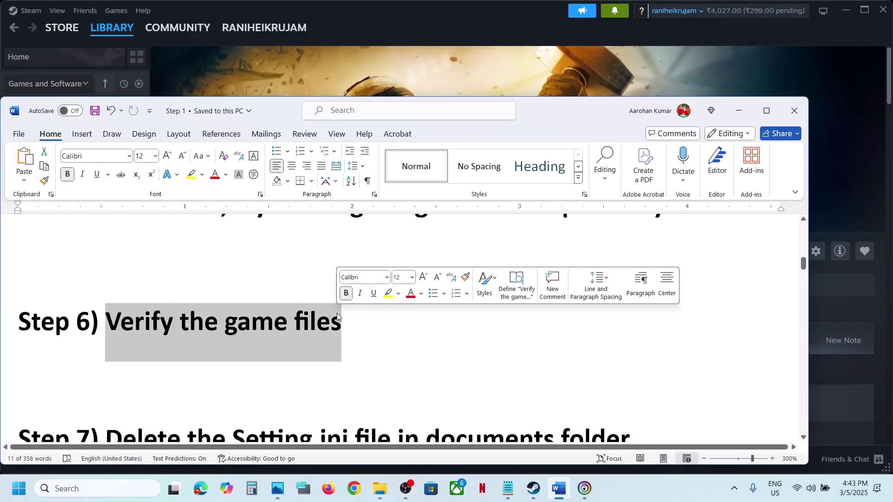
click(442, 53)
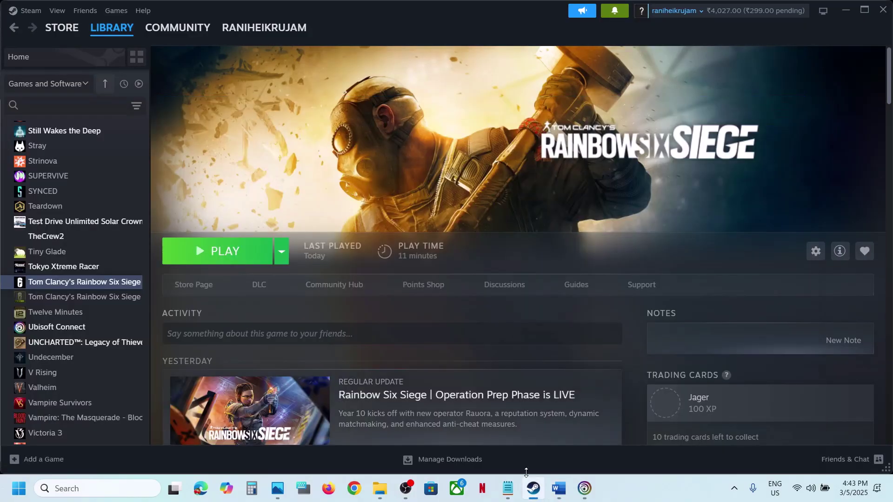
right_click(80, 285)
click(106, 368)
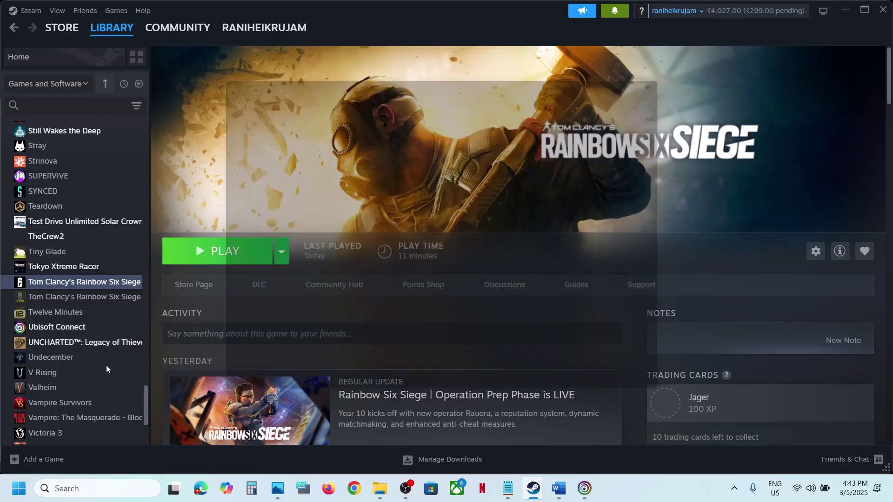
click(274, 190)
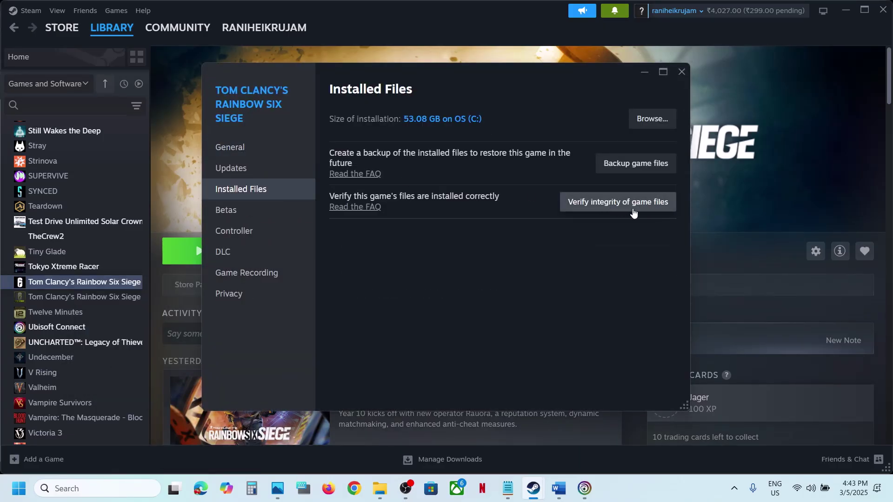
click(682, 73)
click(558, 482)
scroll(413, 355, down, 3)
Highlight Step 7's Setting.ini instruction in Word and return to File Explorer
scroll(379, 357, up, 1)
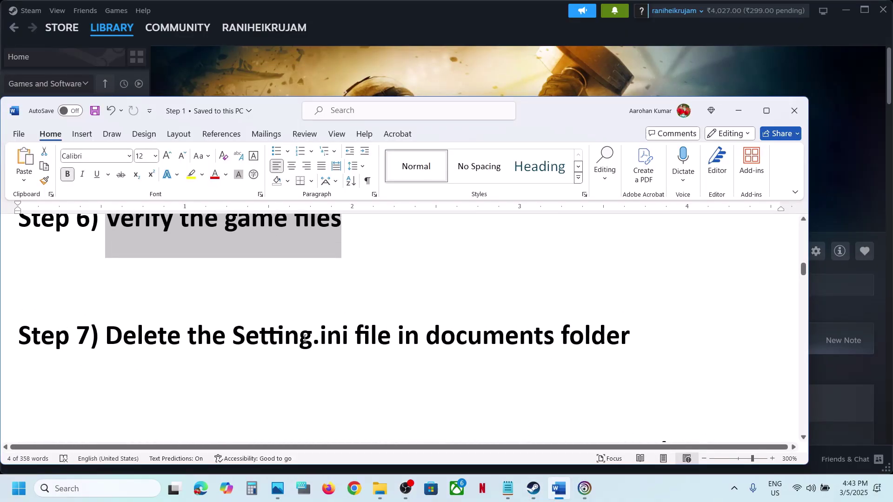
drag(303, 339, 633, 339)
mouse_move(373, 494)
click(444, 419)
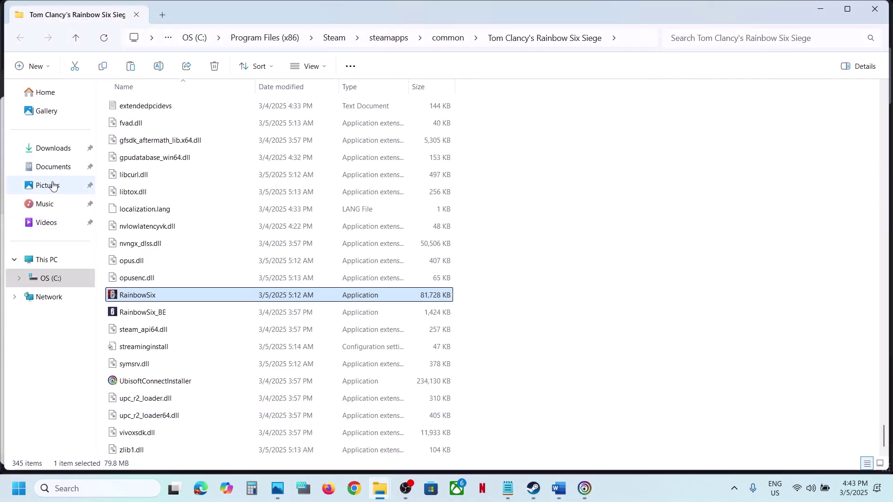
Delete GameSettings from the profile folder in Documents\My Games\Rainbow Six - Siege
click(50, 166)
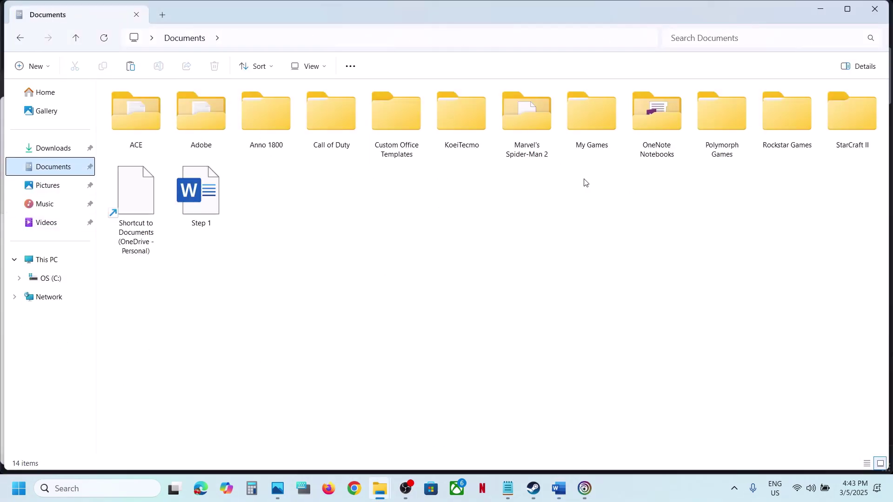
double_click(594, 140)
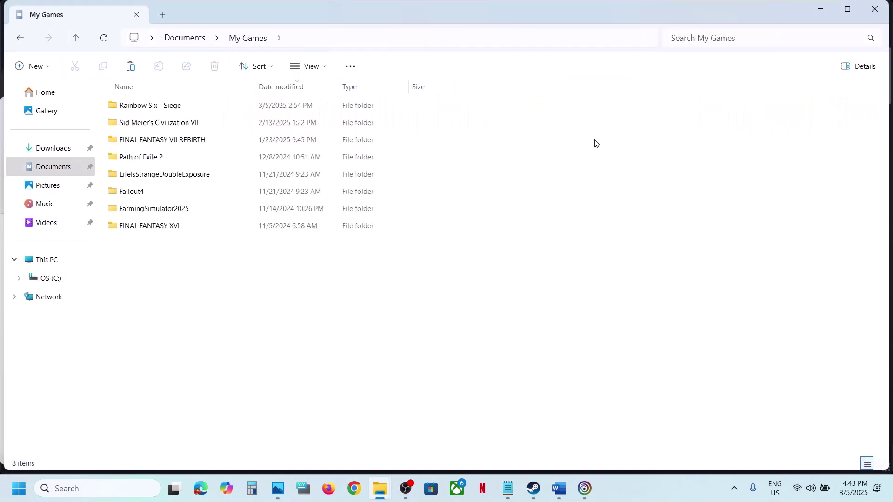
double_click(175, 106)
double_click(175, 106)
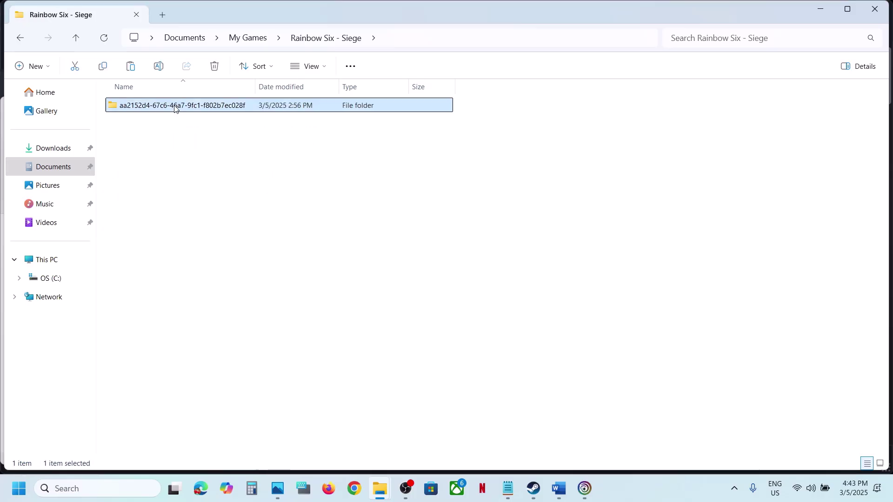
click(149, 111)
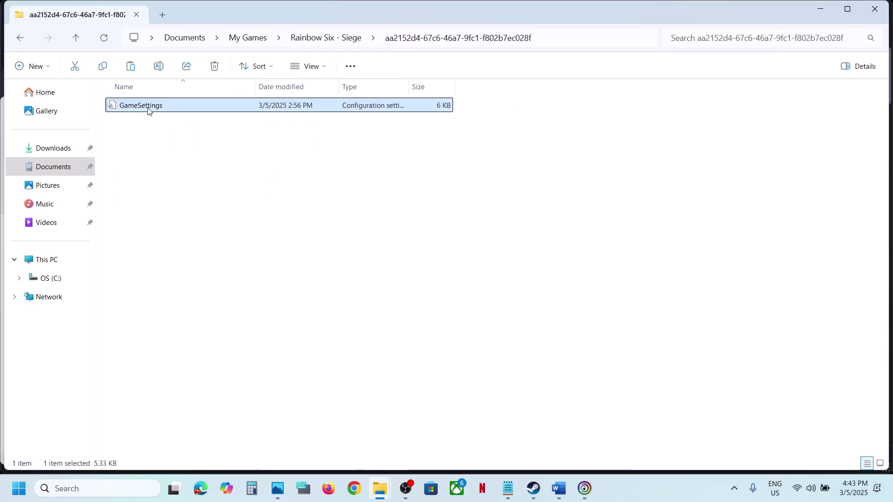
right_click(148, 109)
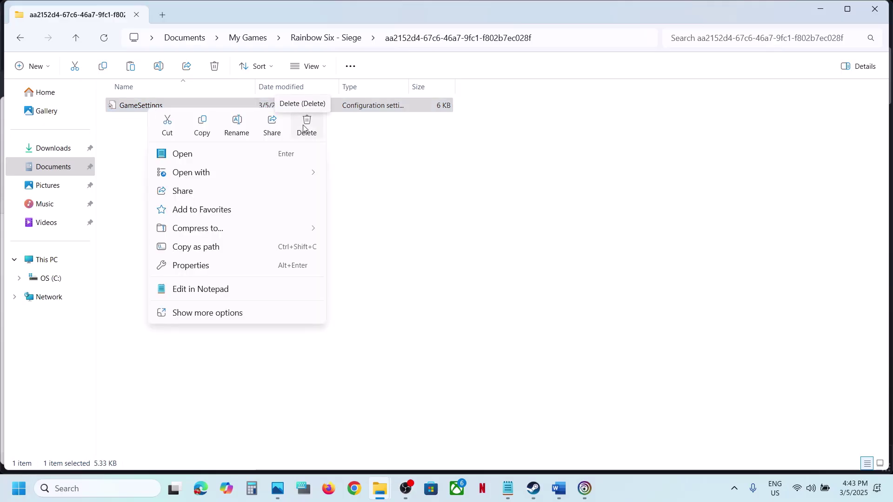
click(539, 371)
click(532, 494)
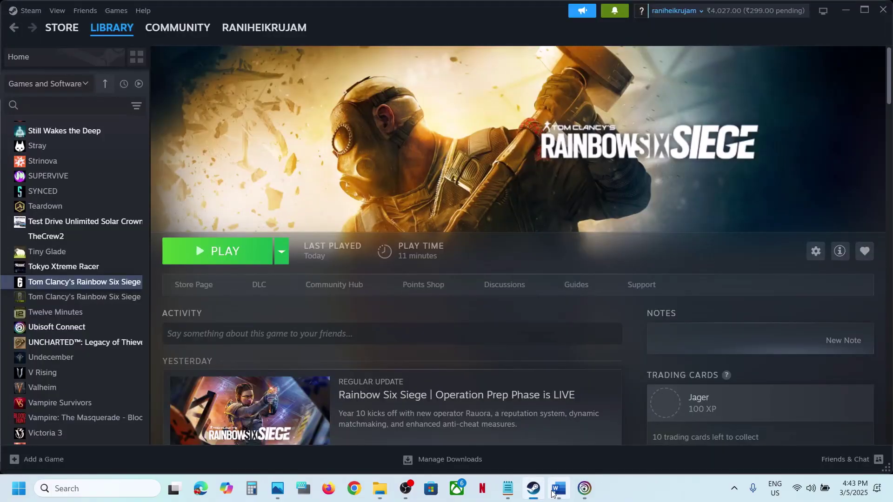
Bring Word forward and scroll to Step 8 about replacing BEService_x64.exe
click(551, 492)
scroll(396, 318, down, 3)
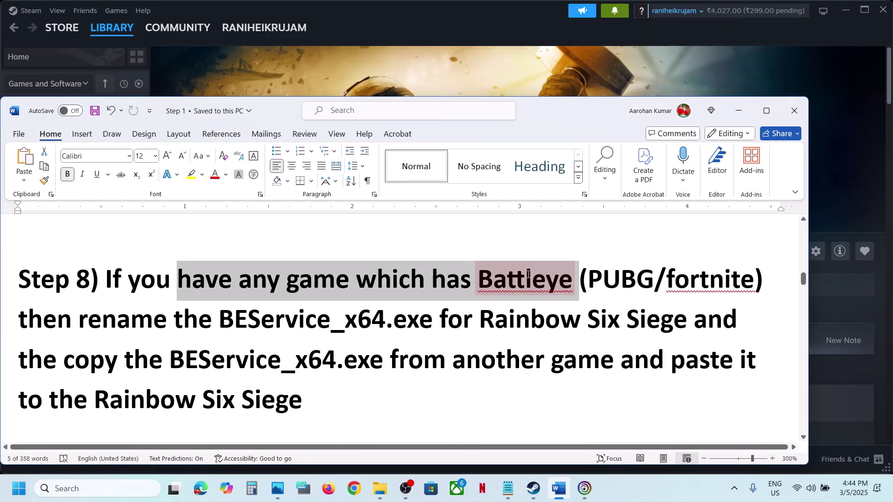
click(557, 291)
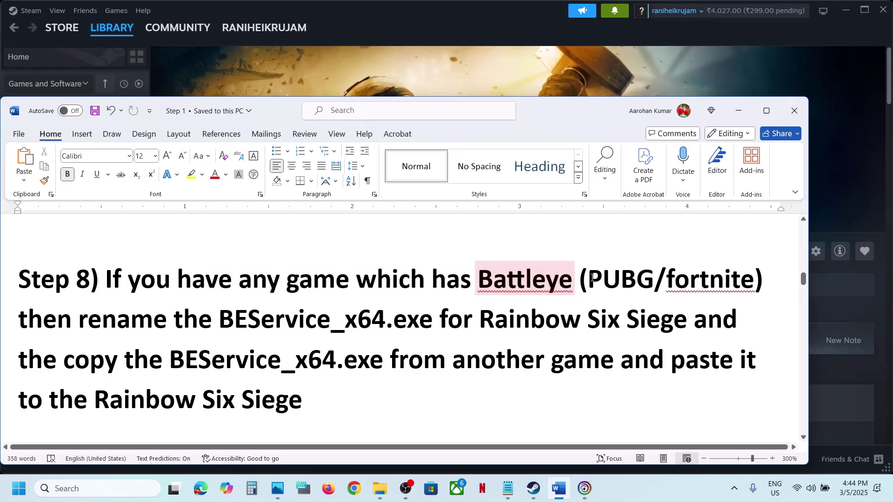